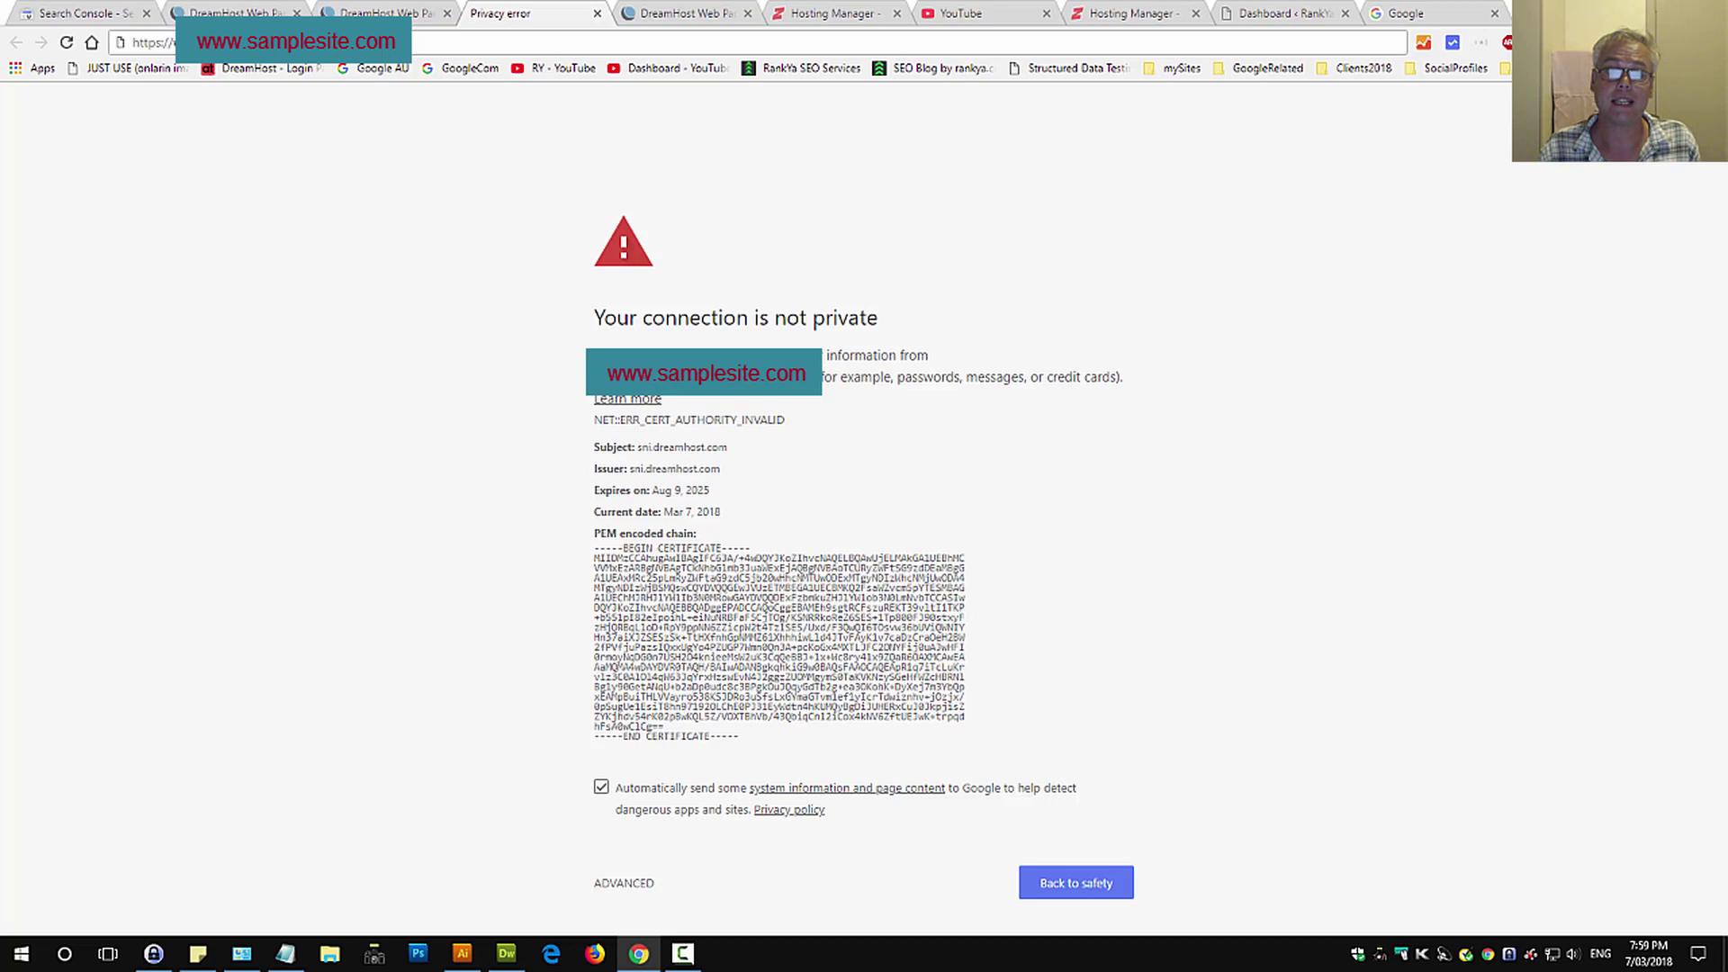
From the Google homepage tab, check the system clock: 7 March 2018, around 8 PM.
left_click(1418, 14)
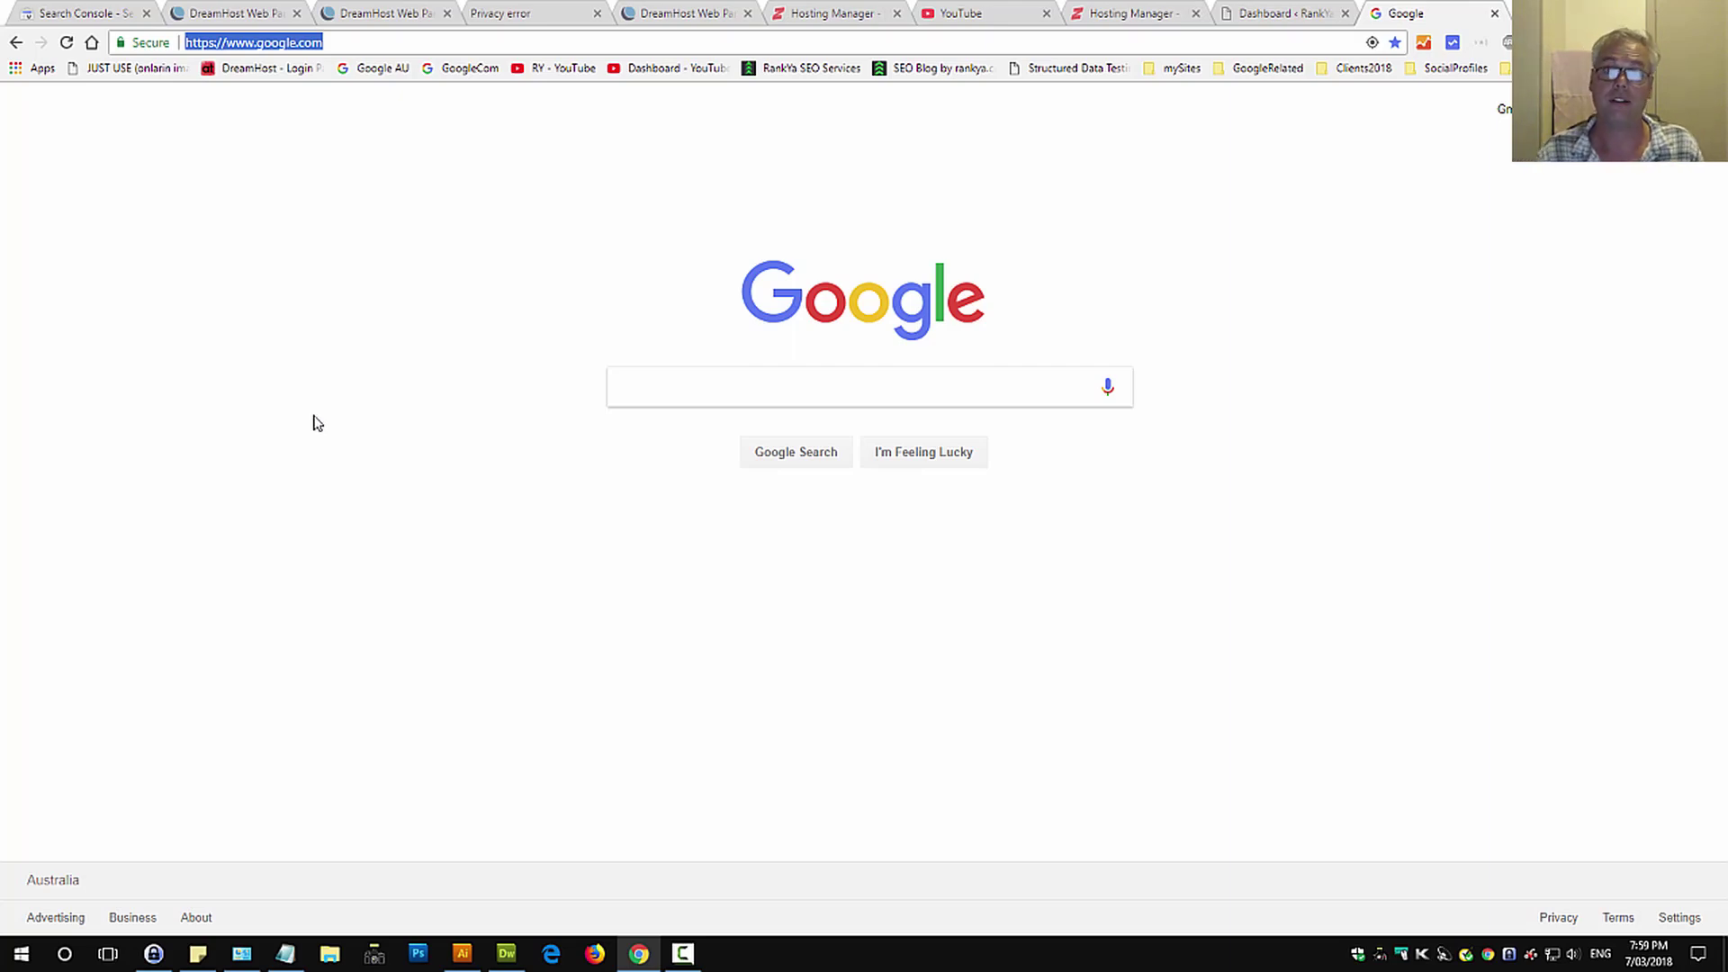
left_click(340, 379)
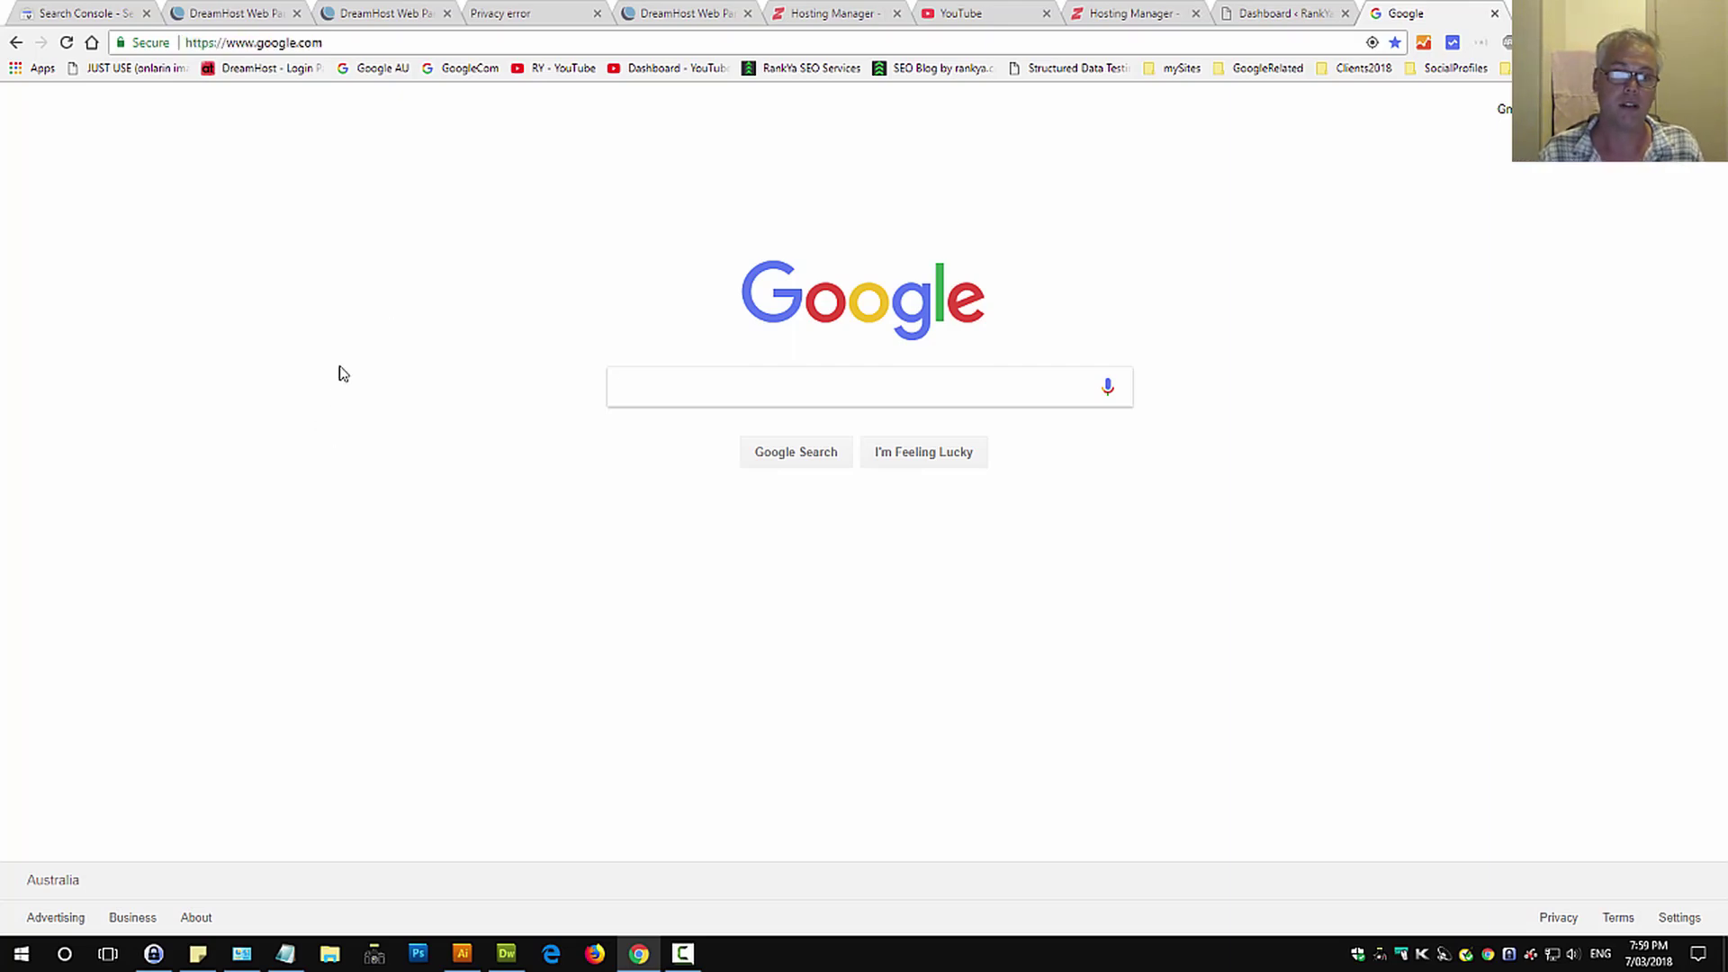
left_click(250, 42)
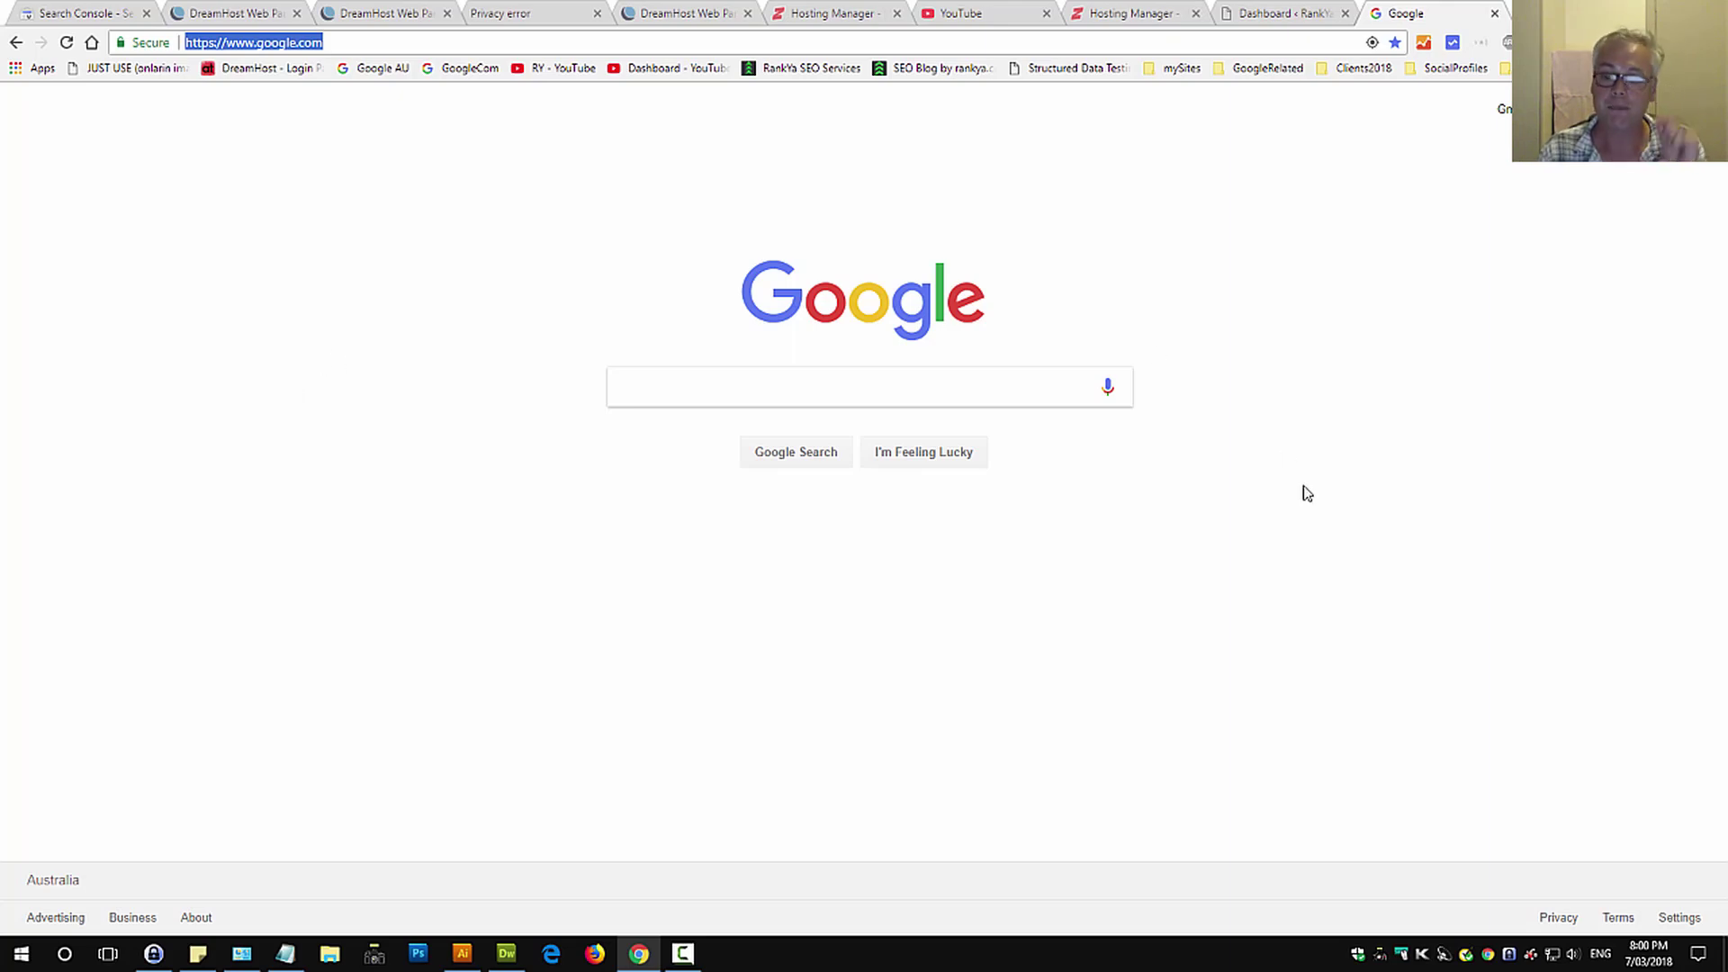
left_click(1649, 954)
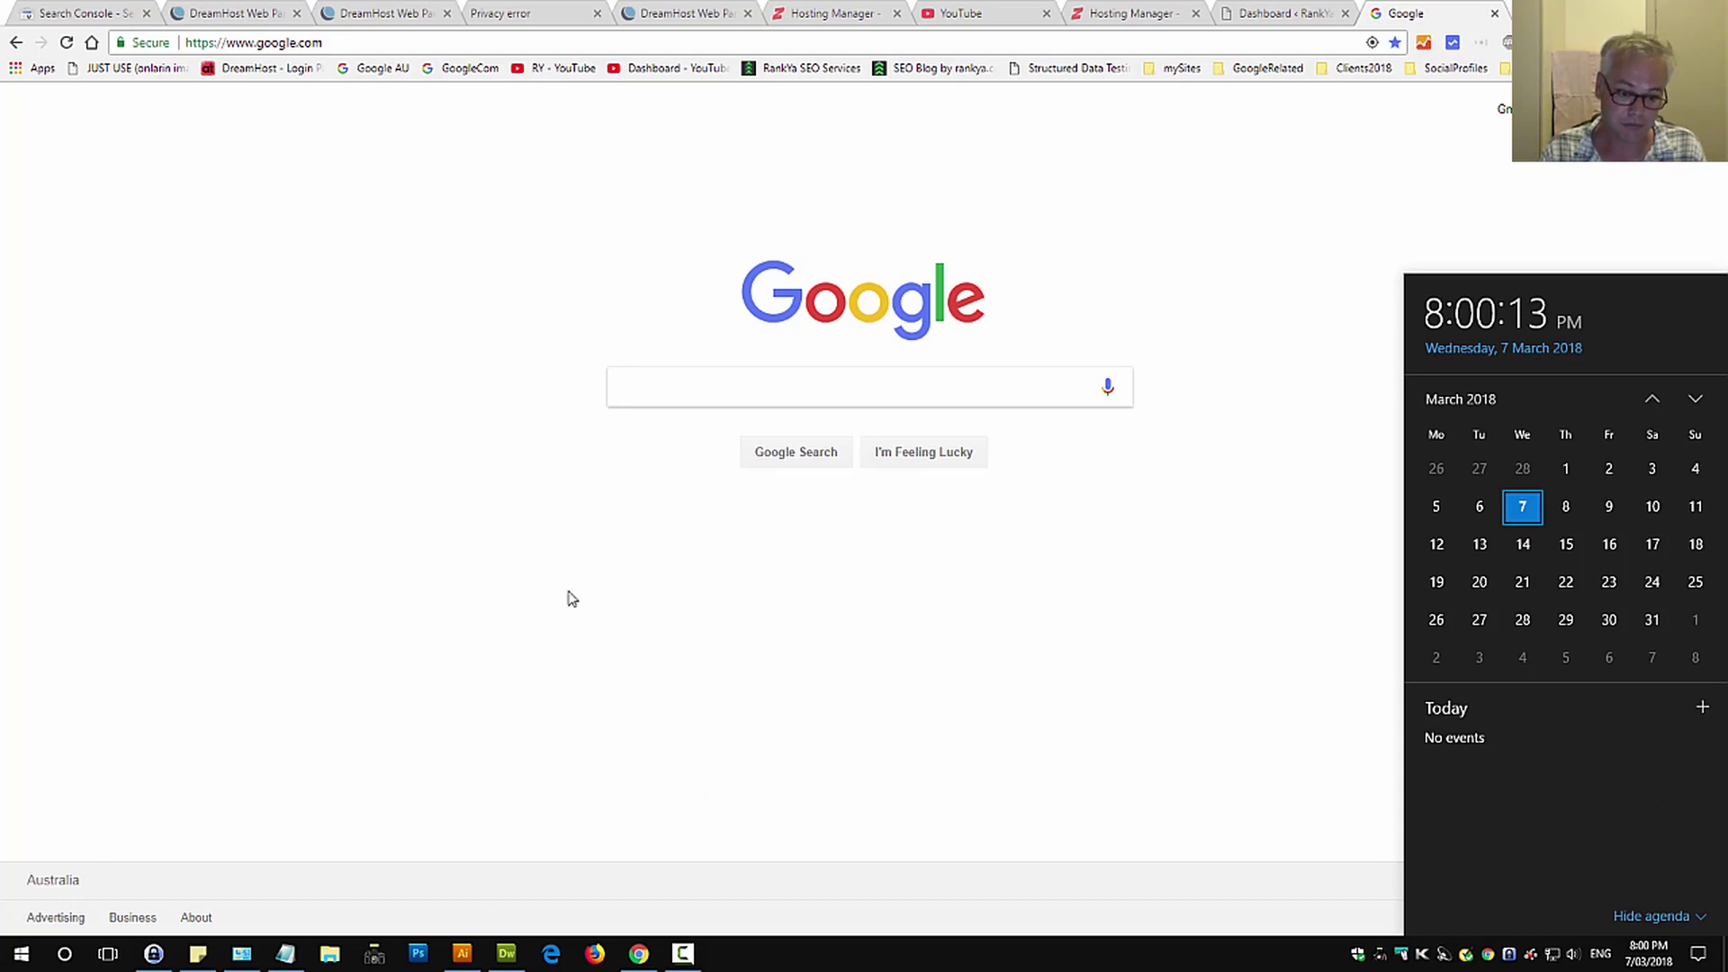
left_click(929, 816)
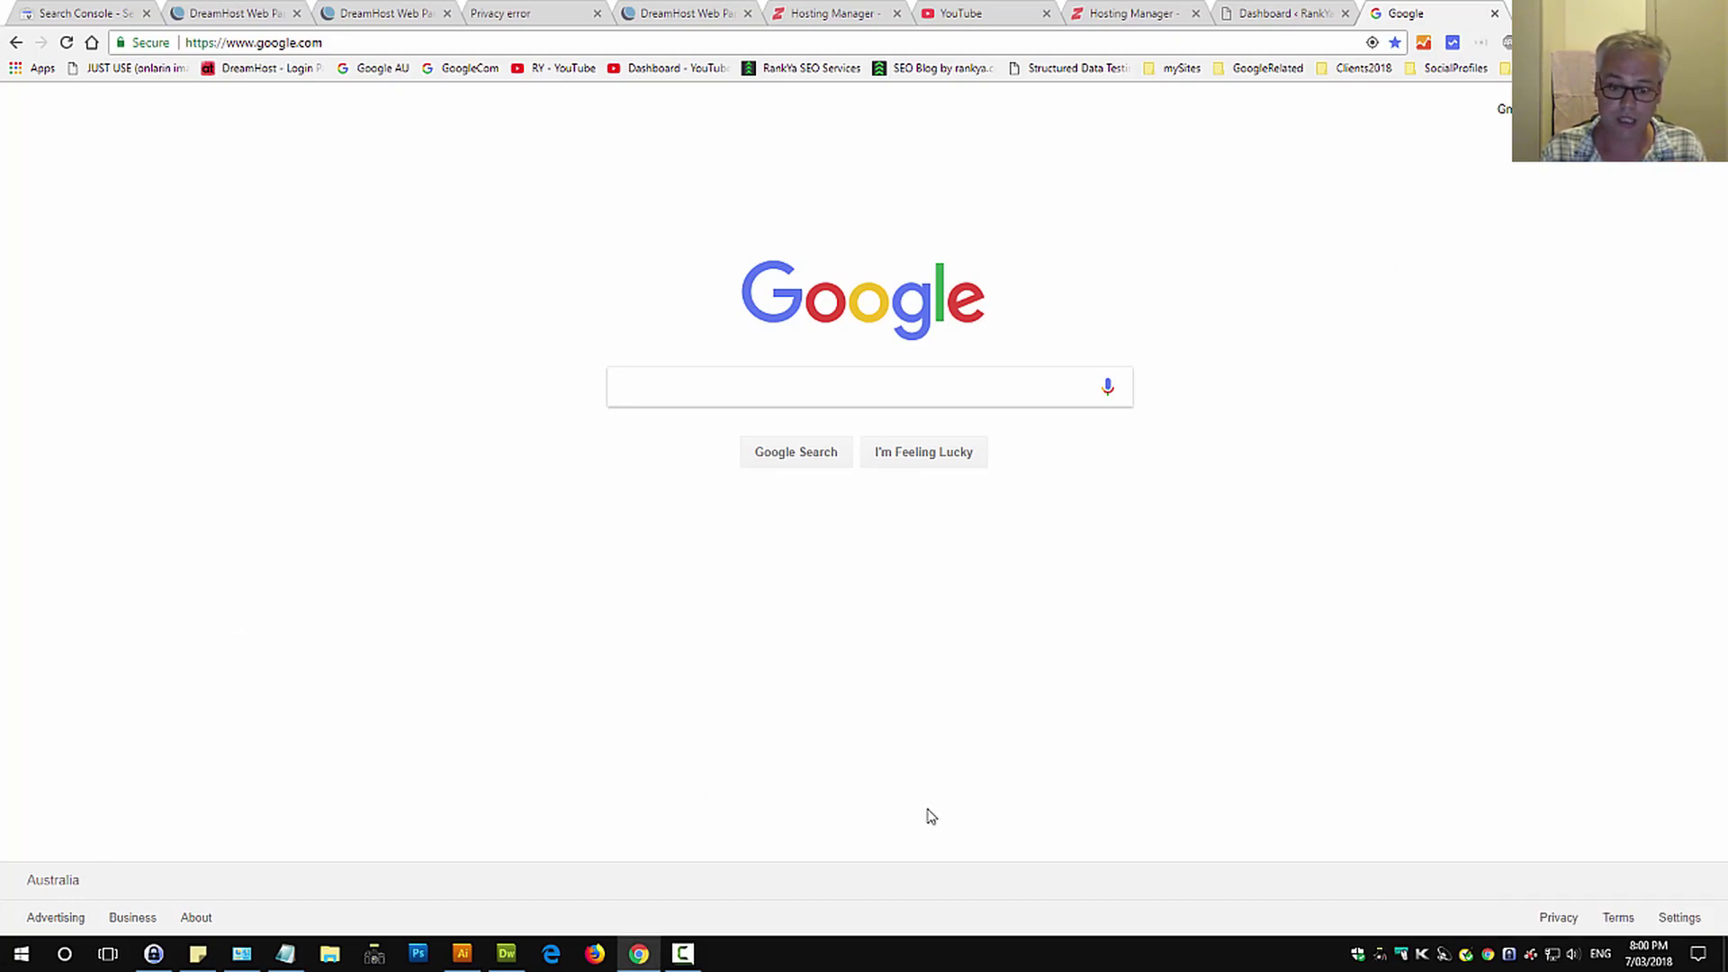
mouse_move(240, 956)
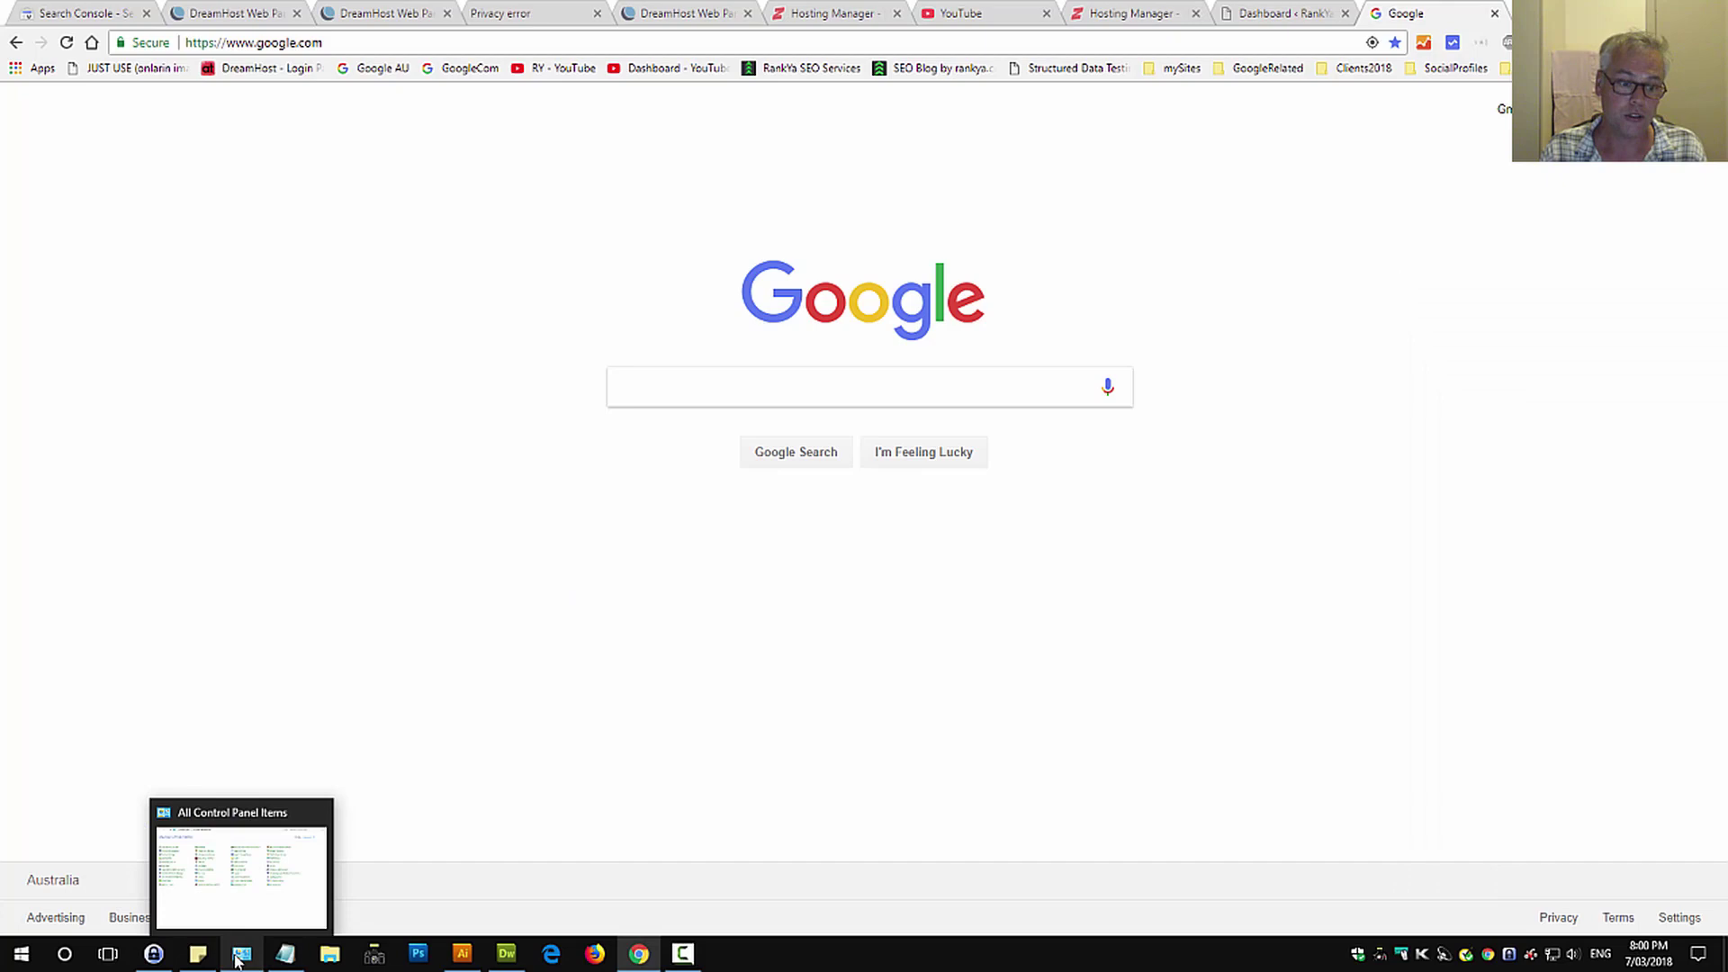
Move the Control Panel window right, clear the Windows search box, and open Date and Time.
left_click(241, 956)
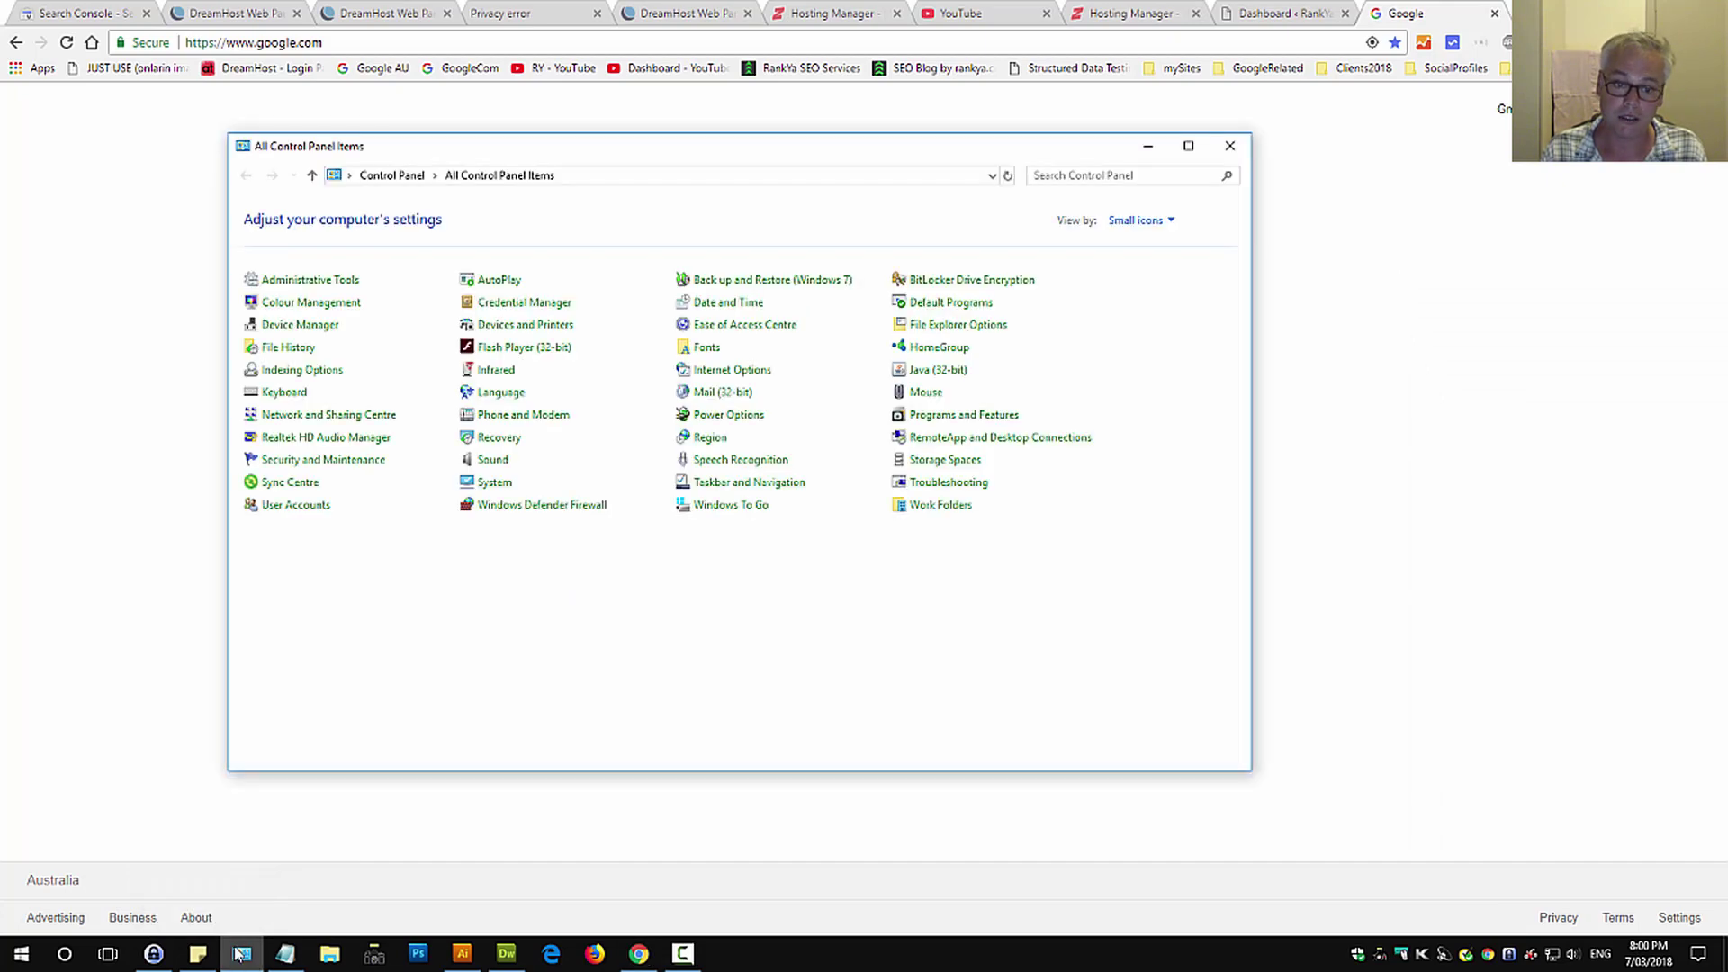
left_click_drag(861, 151, 1034, 147)
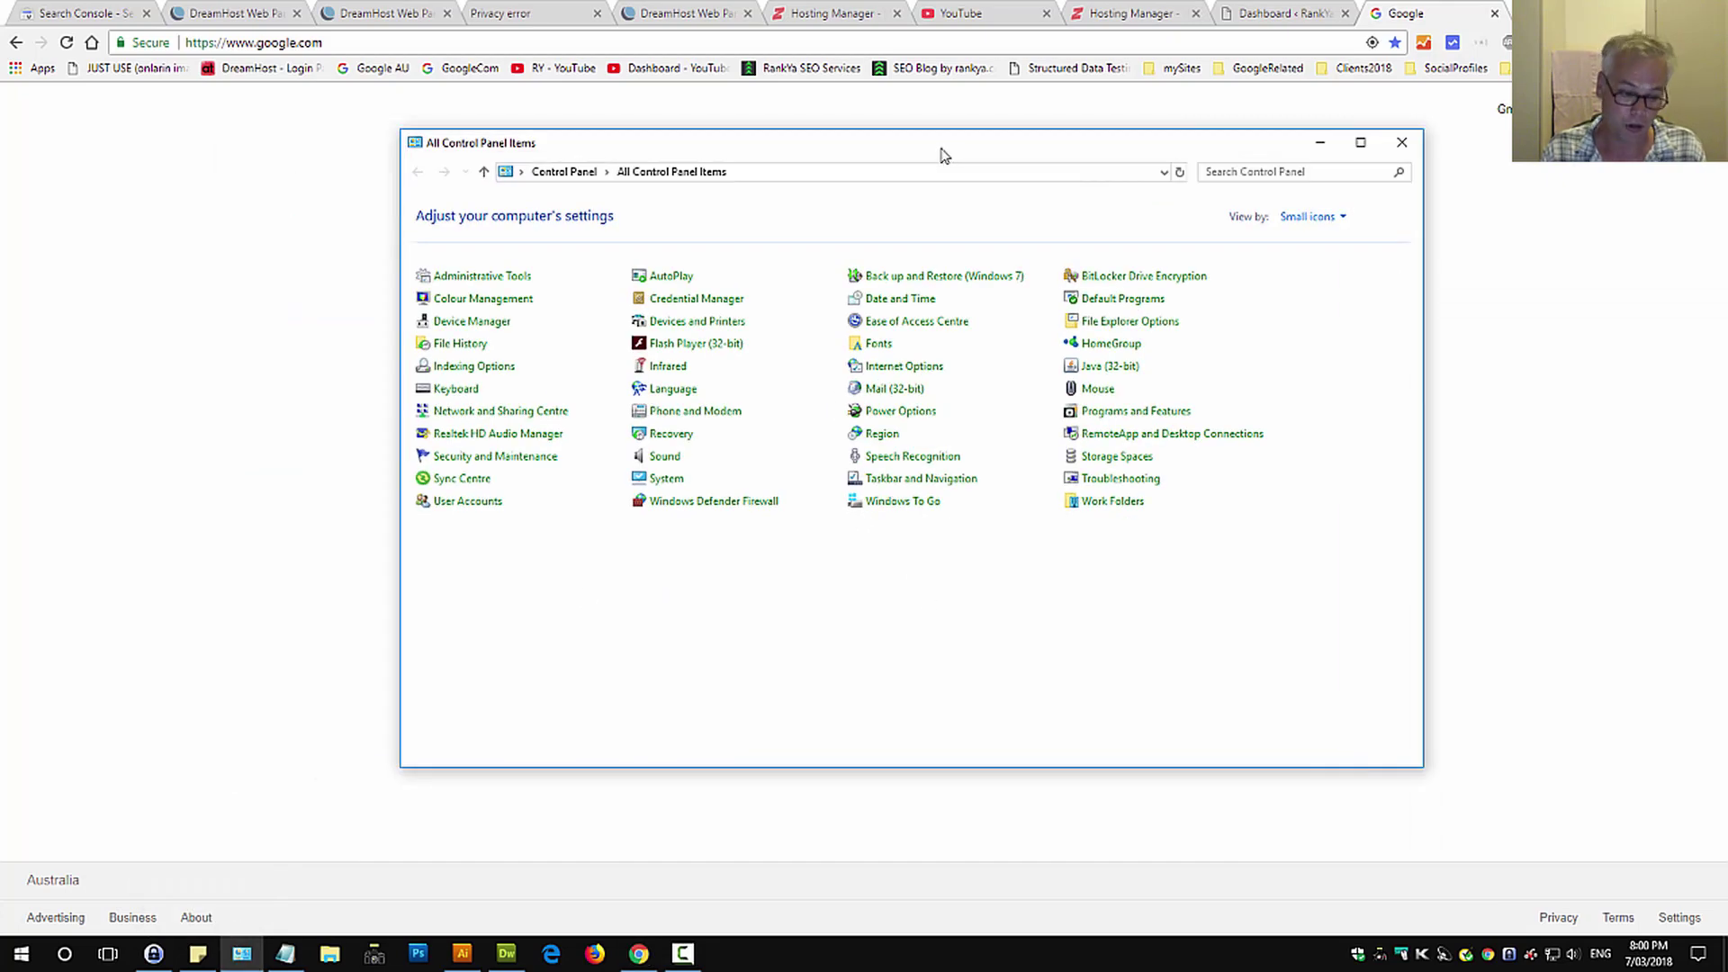
left_click(65, 955)
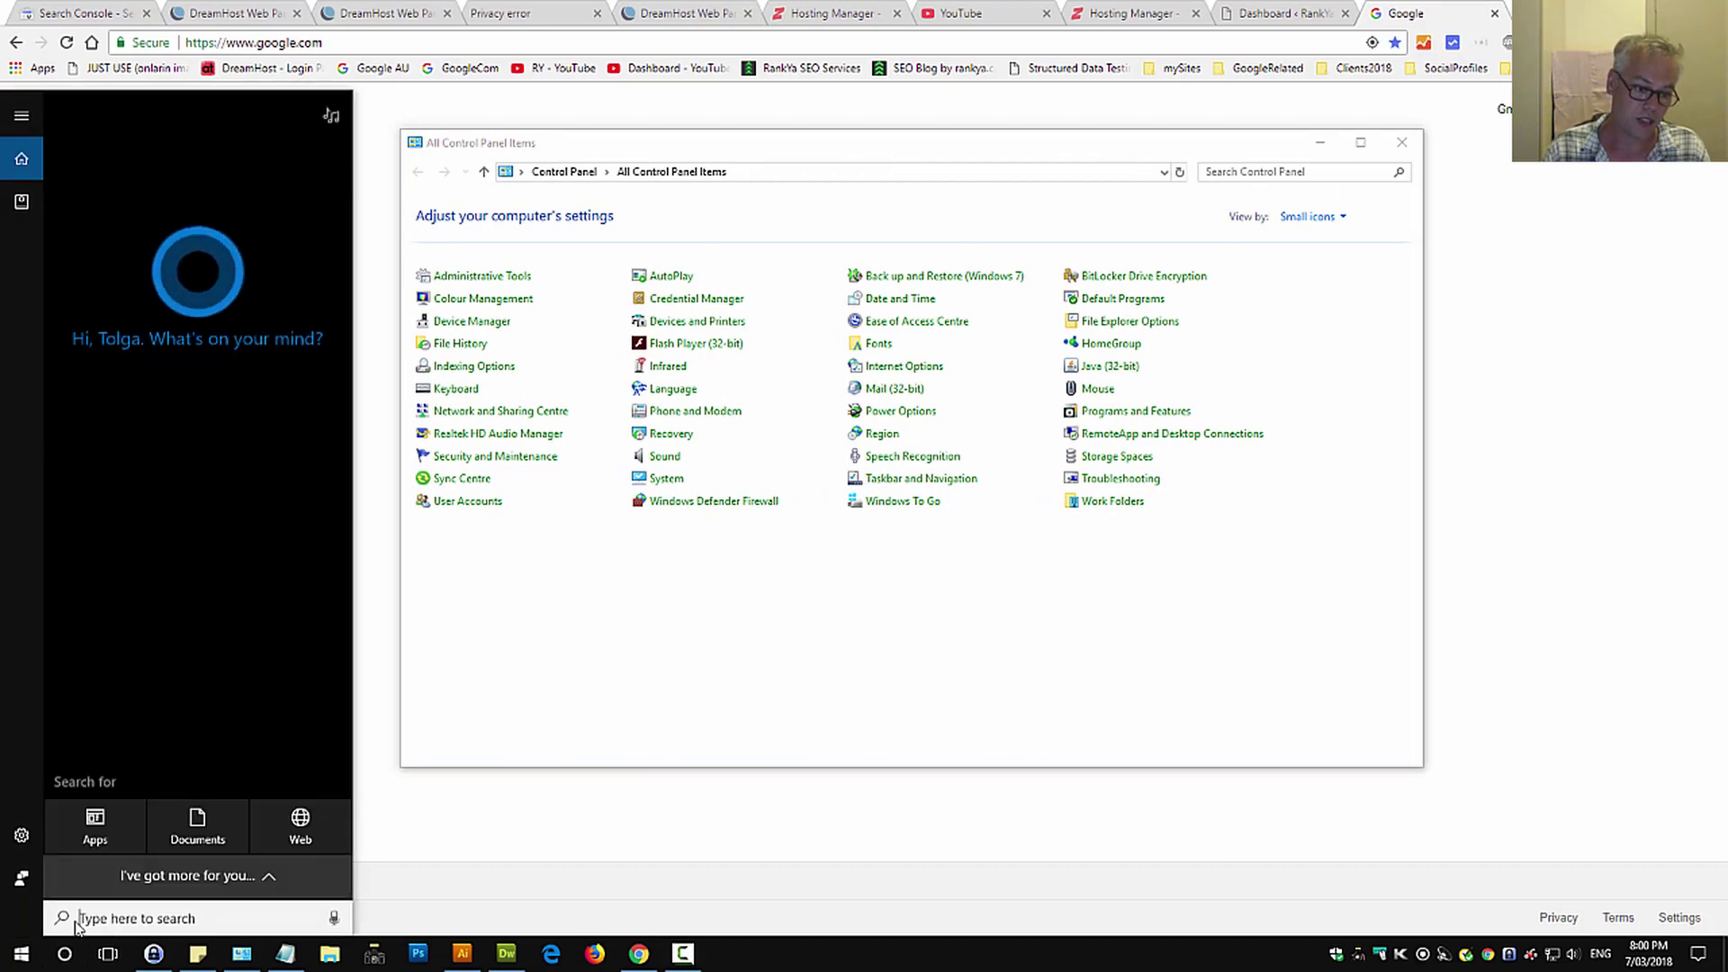
type("control")
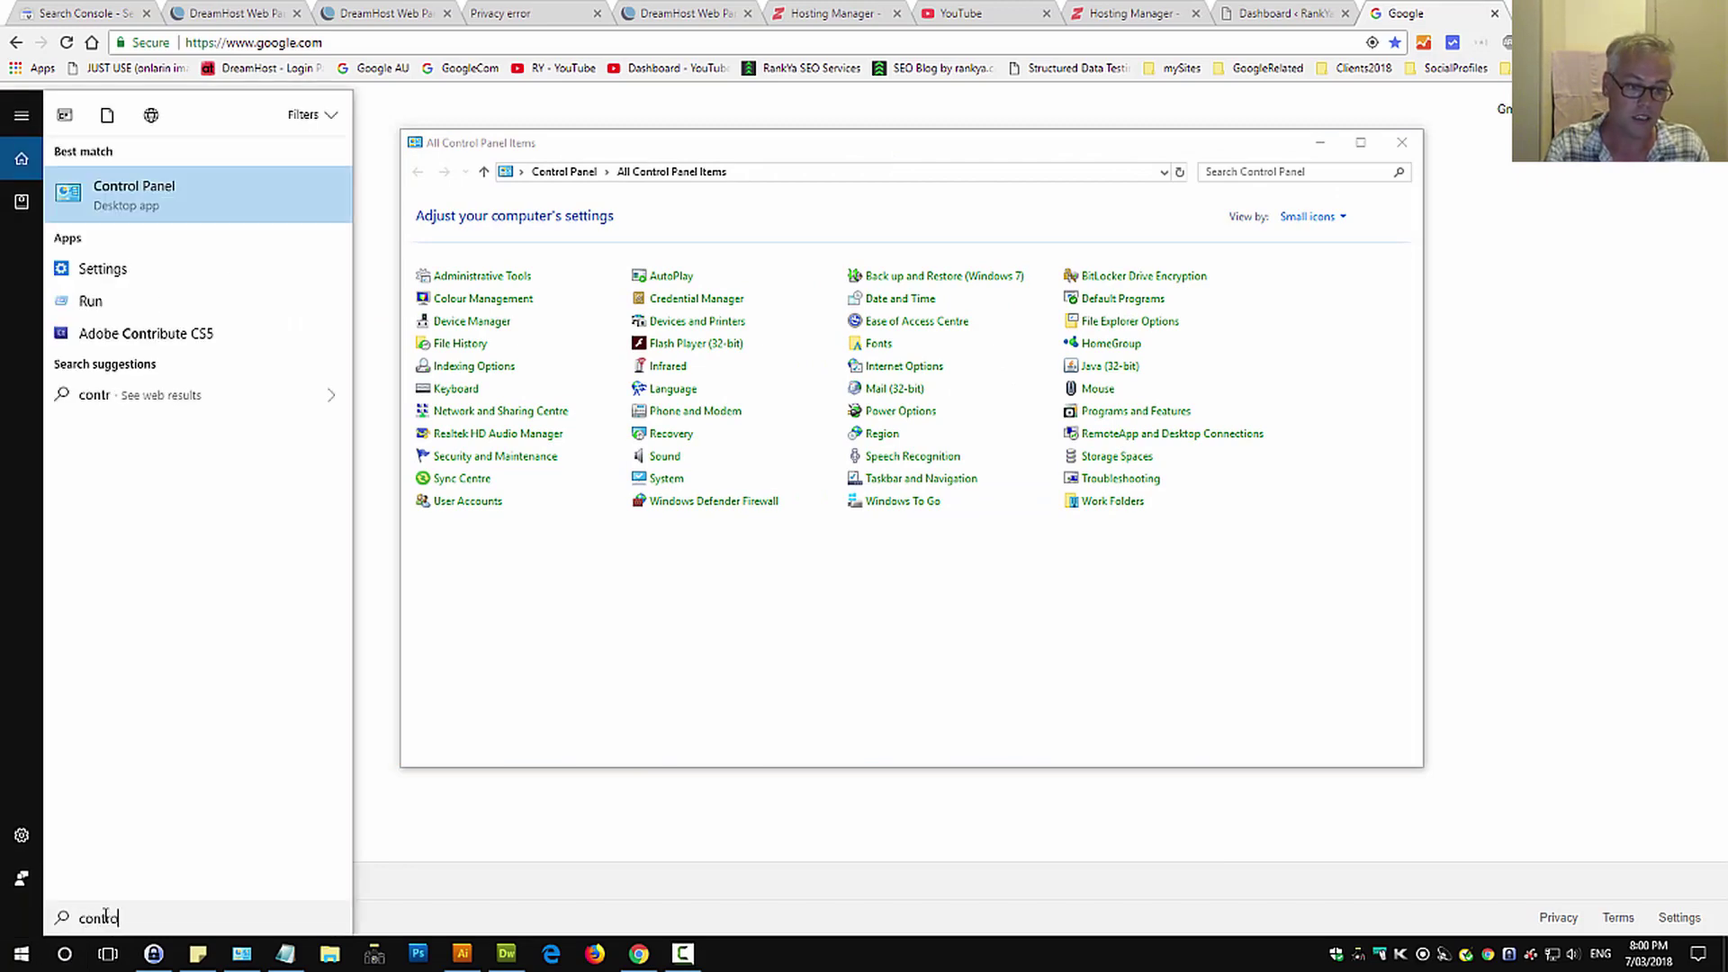
left_click_drag(127, 919, 75, 918)
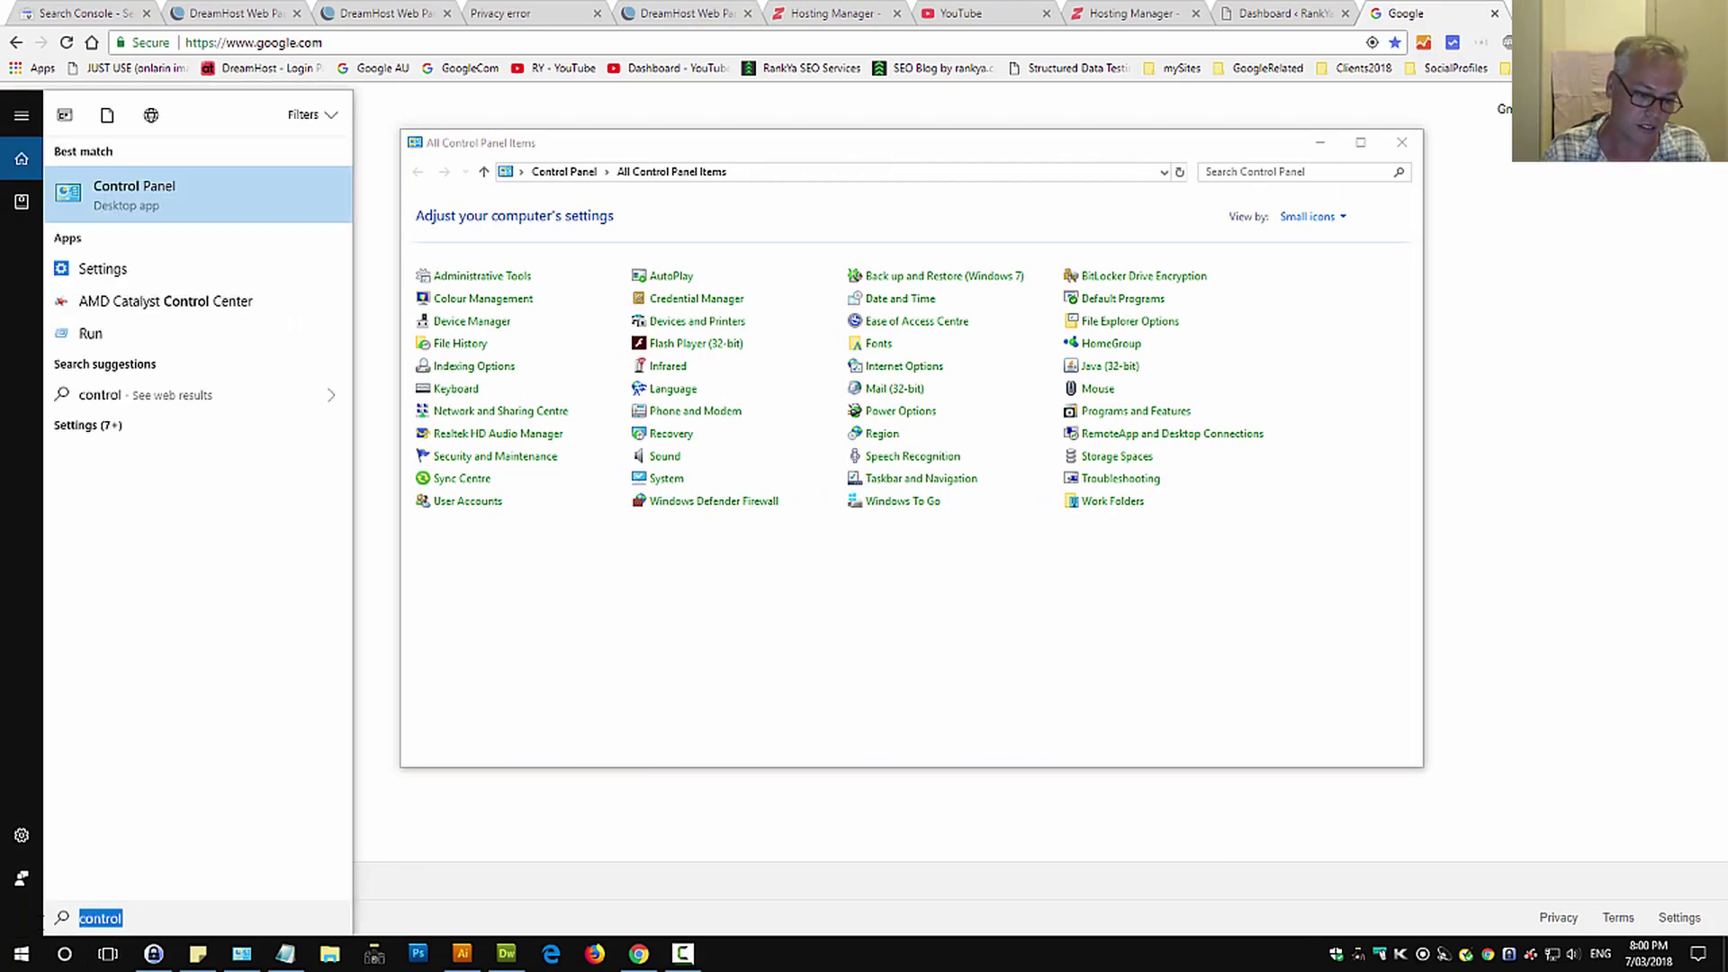
key("BackSpace")
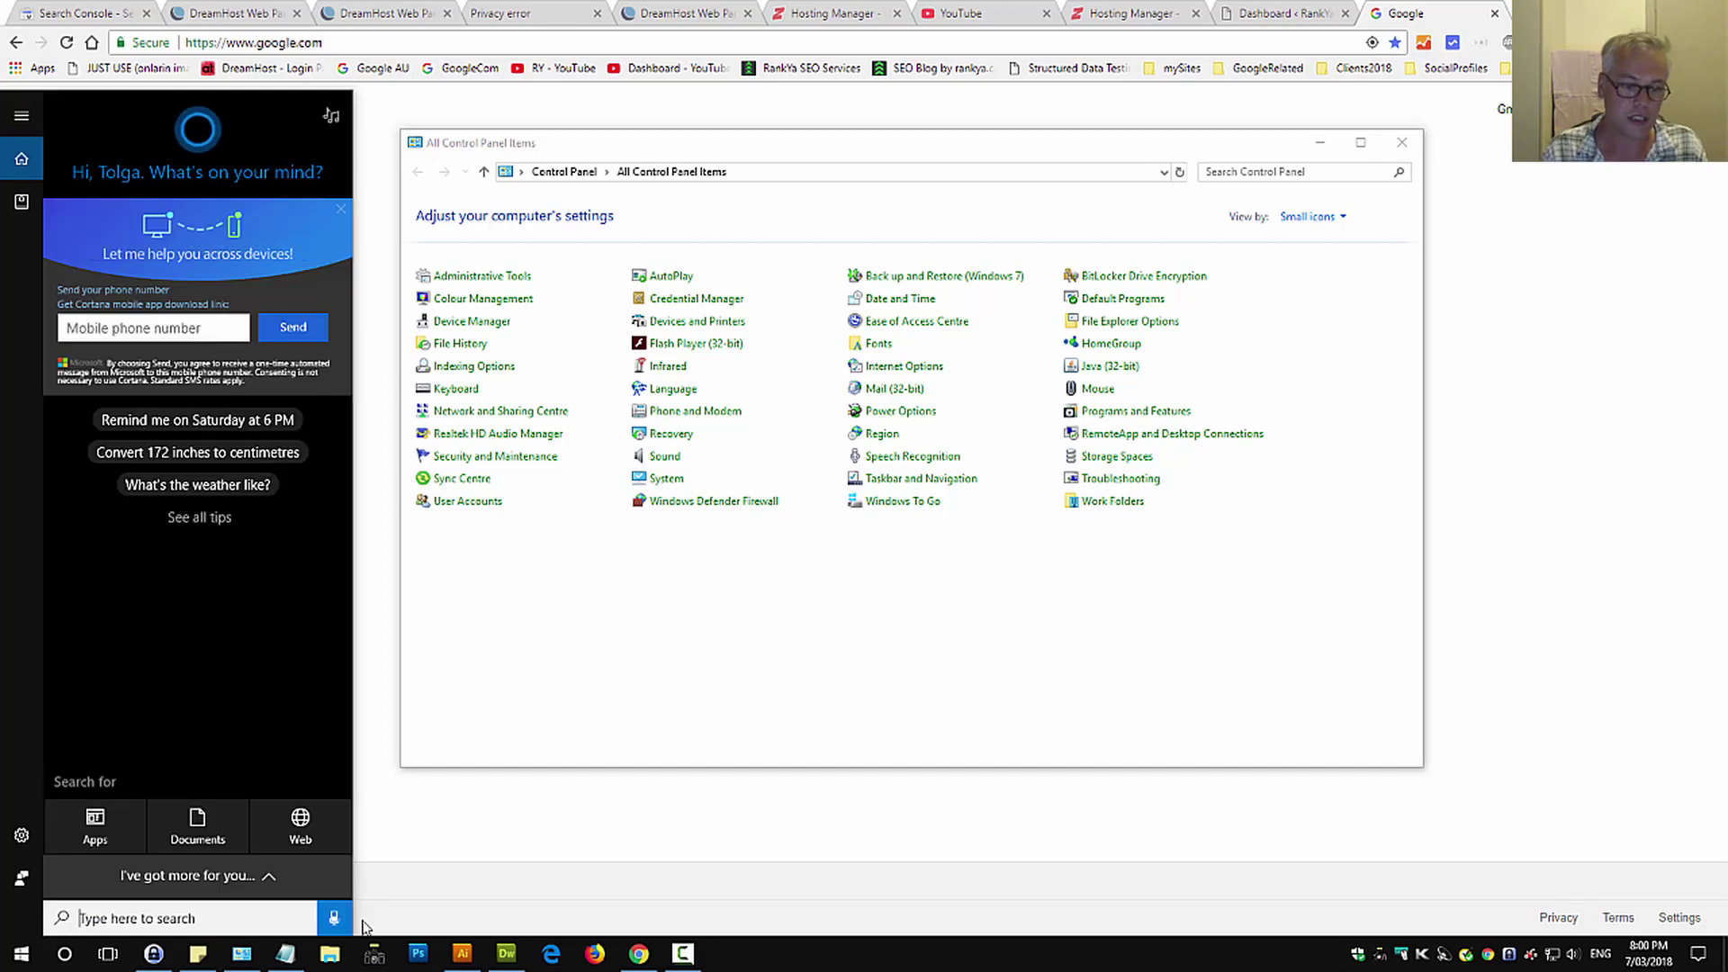
left_click(432, 927)
left_click(64, 955)
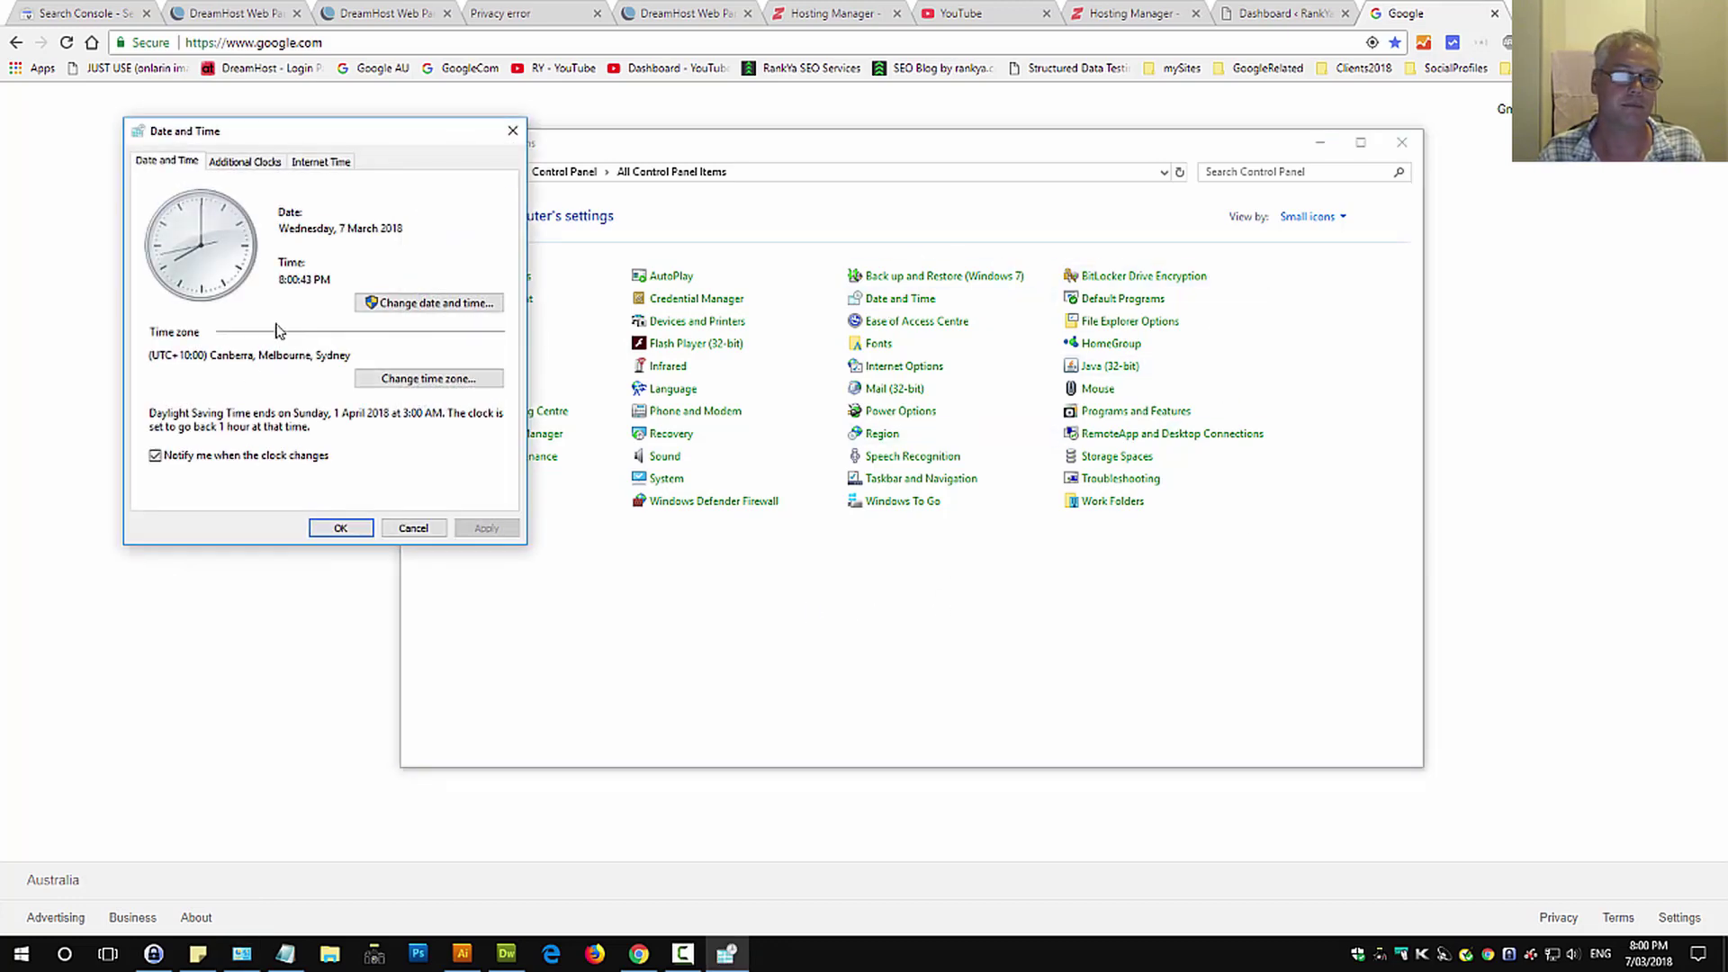
Sync Internet Time with time-b.nist.gov, update now, and confirm both dialogs with OK.
left_click(322, 161)
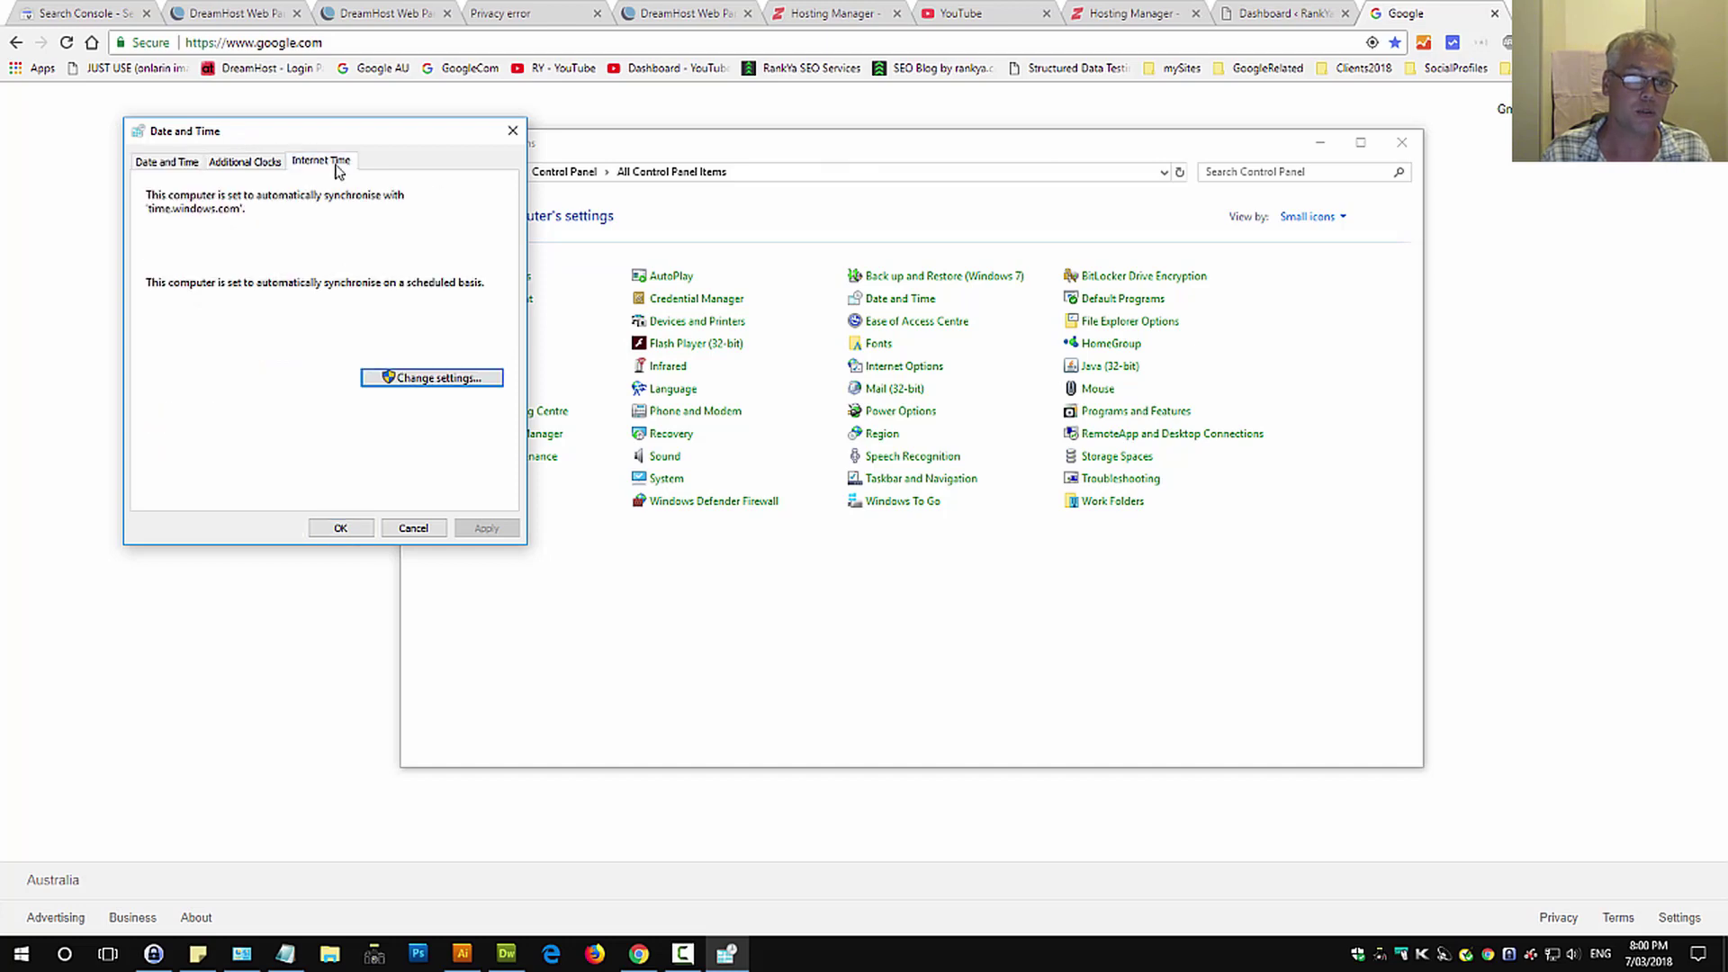
left_click(431, 379)
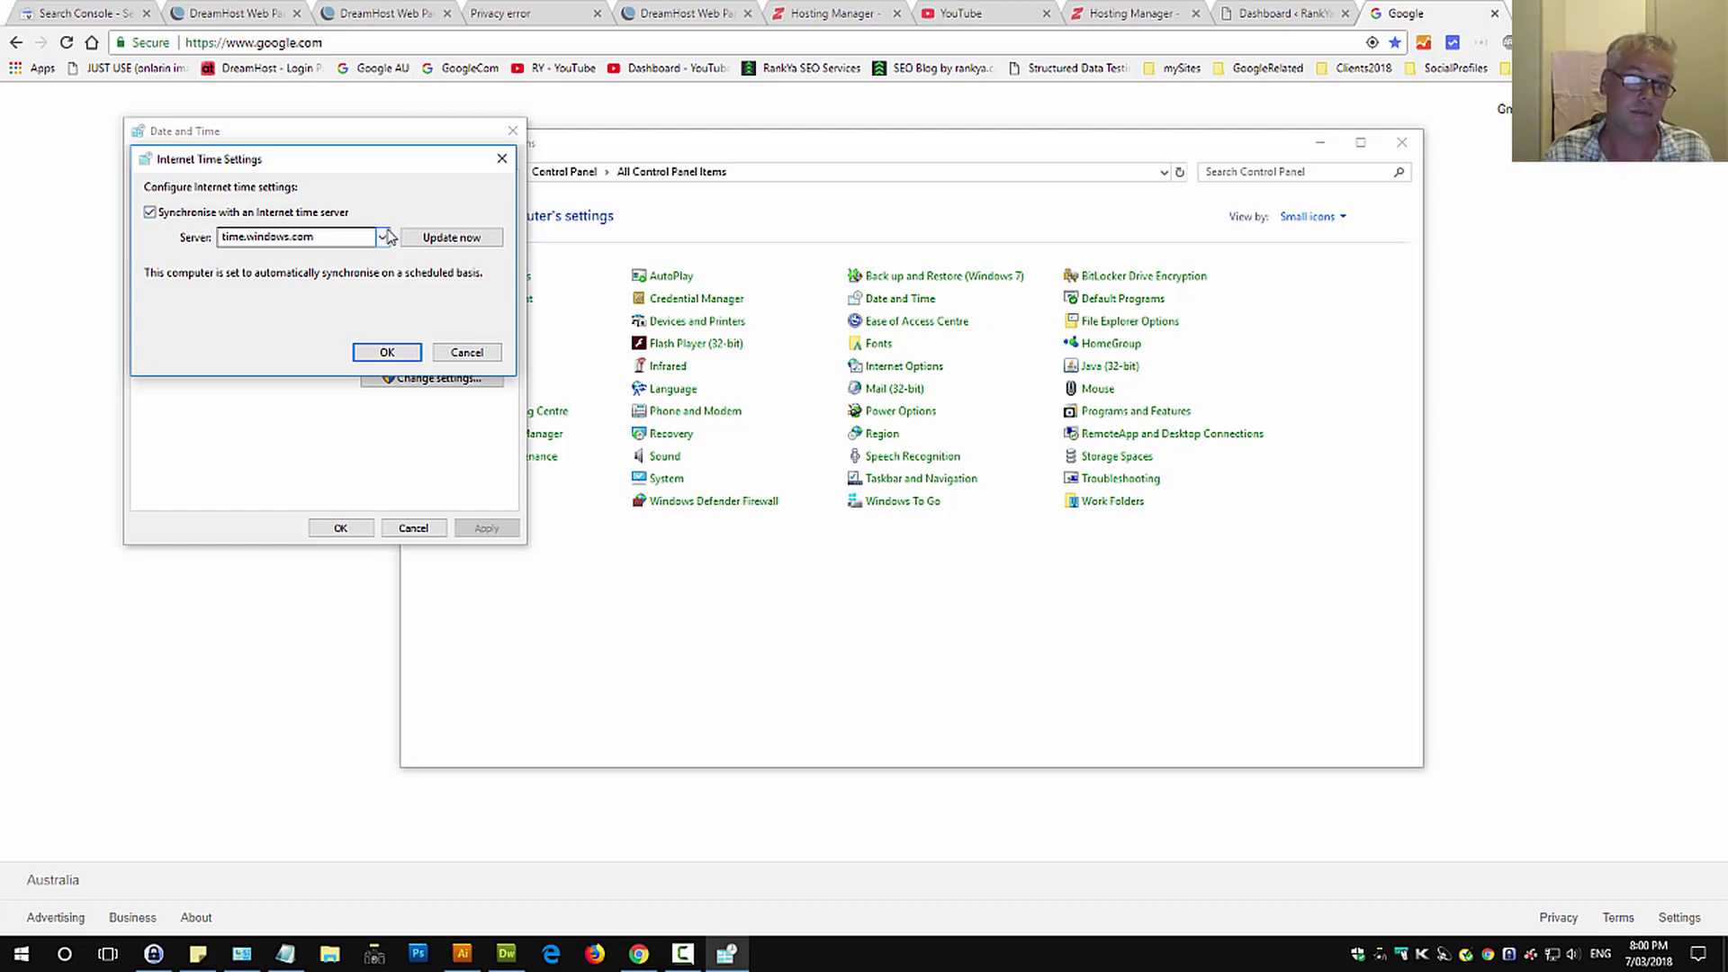
left_click(382, 238)
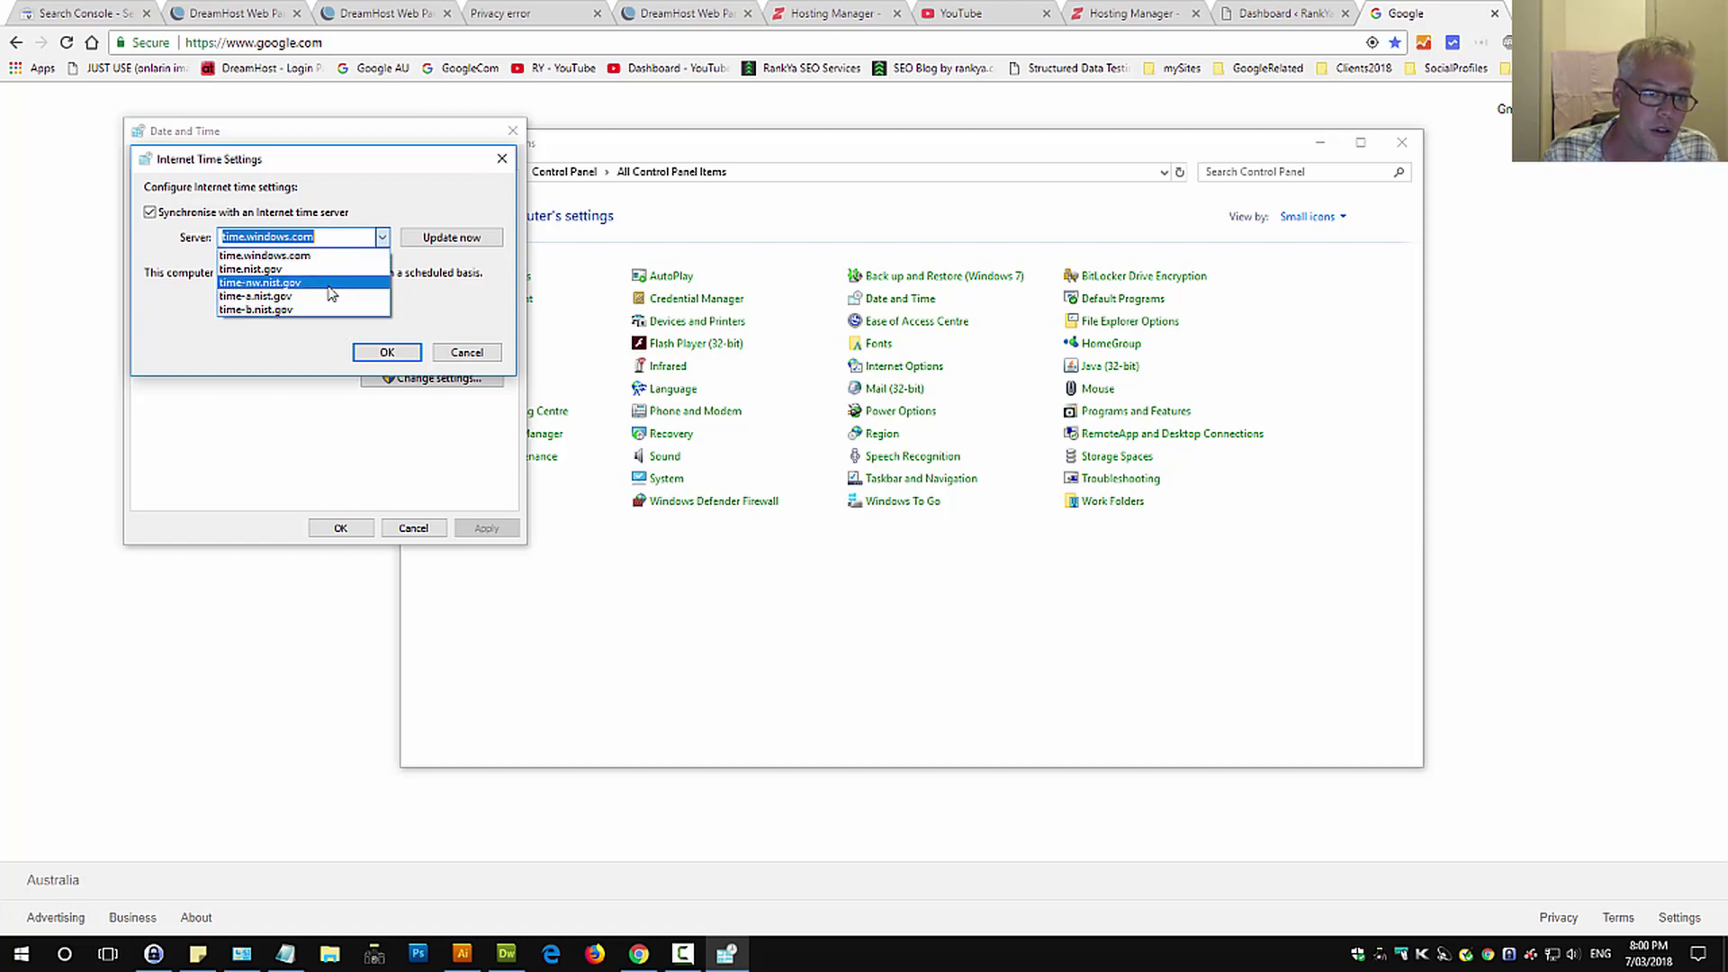
left_click(309, 311)
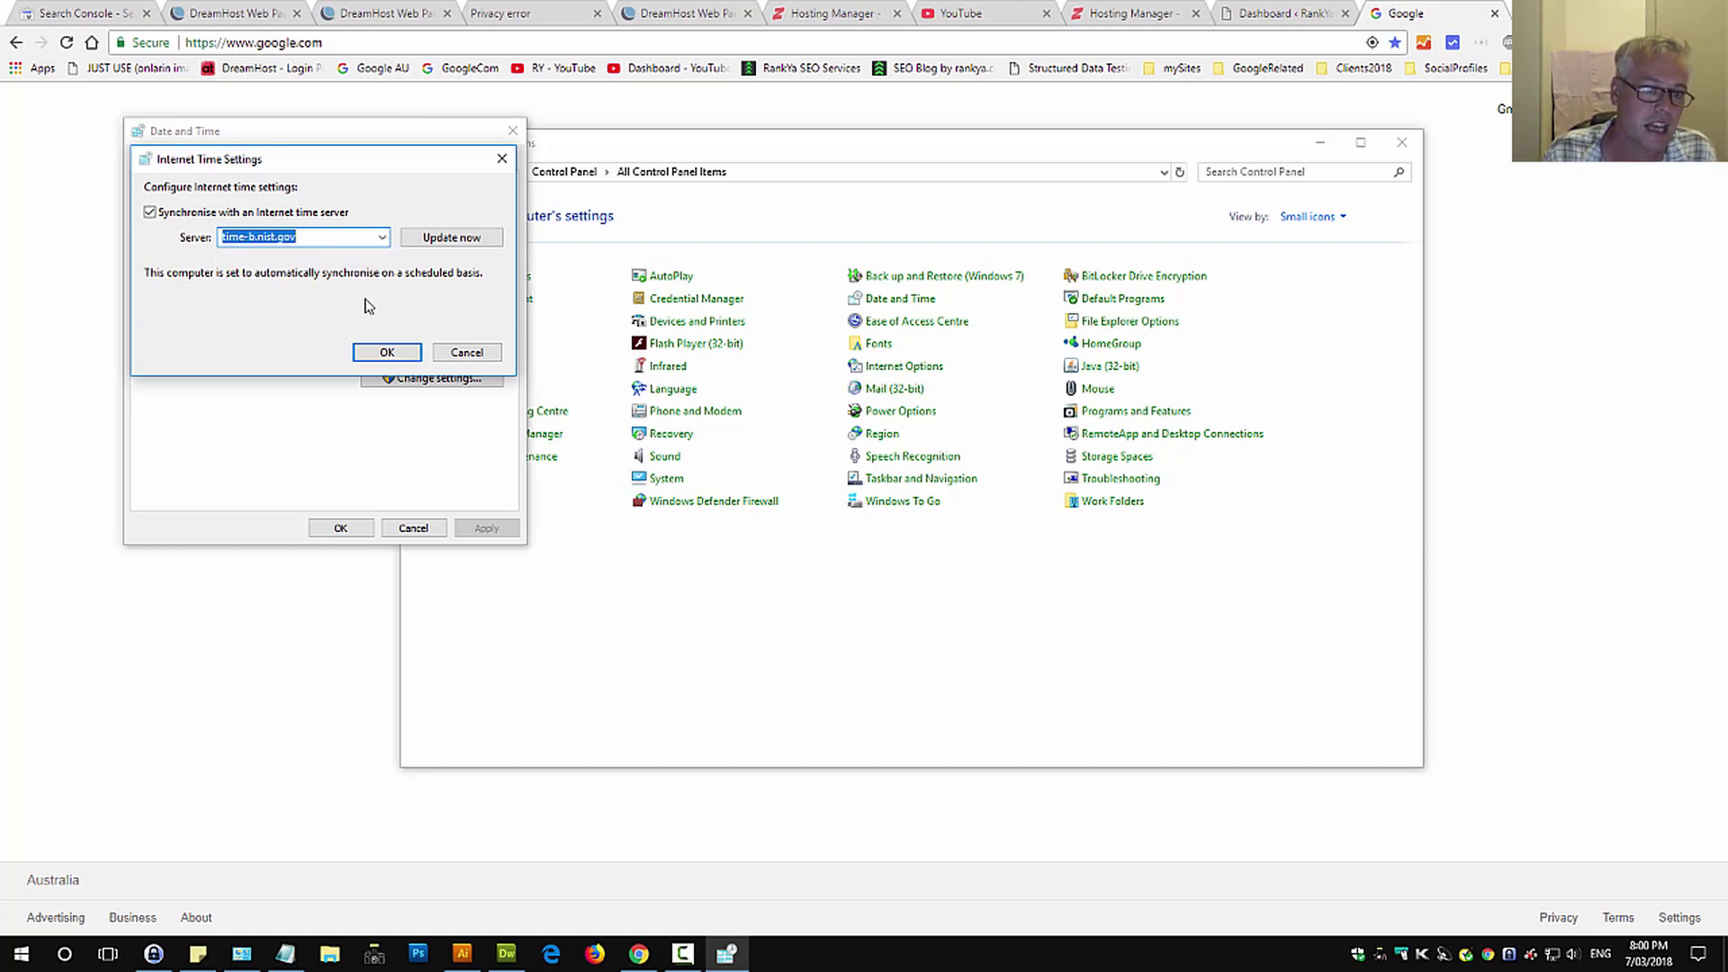
left_click(464, 242)
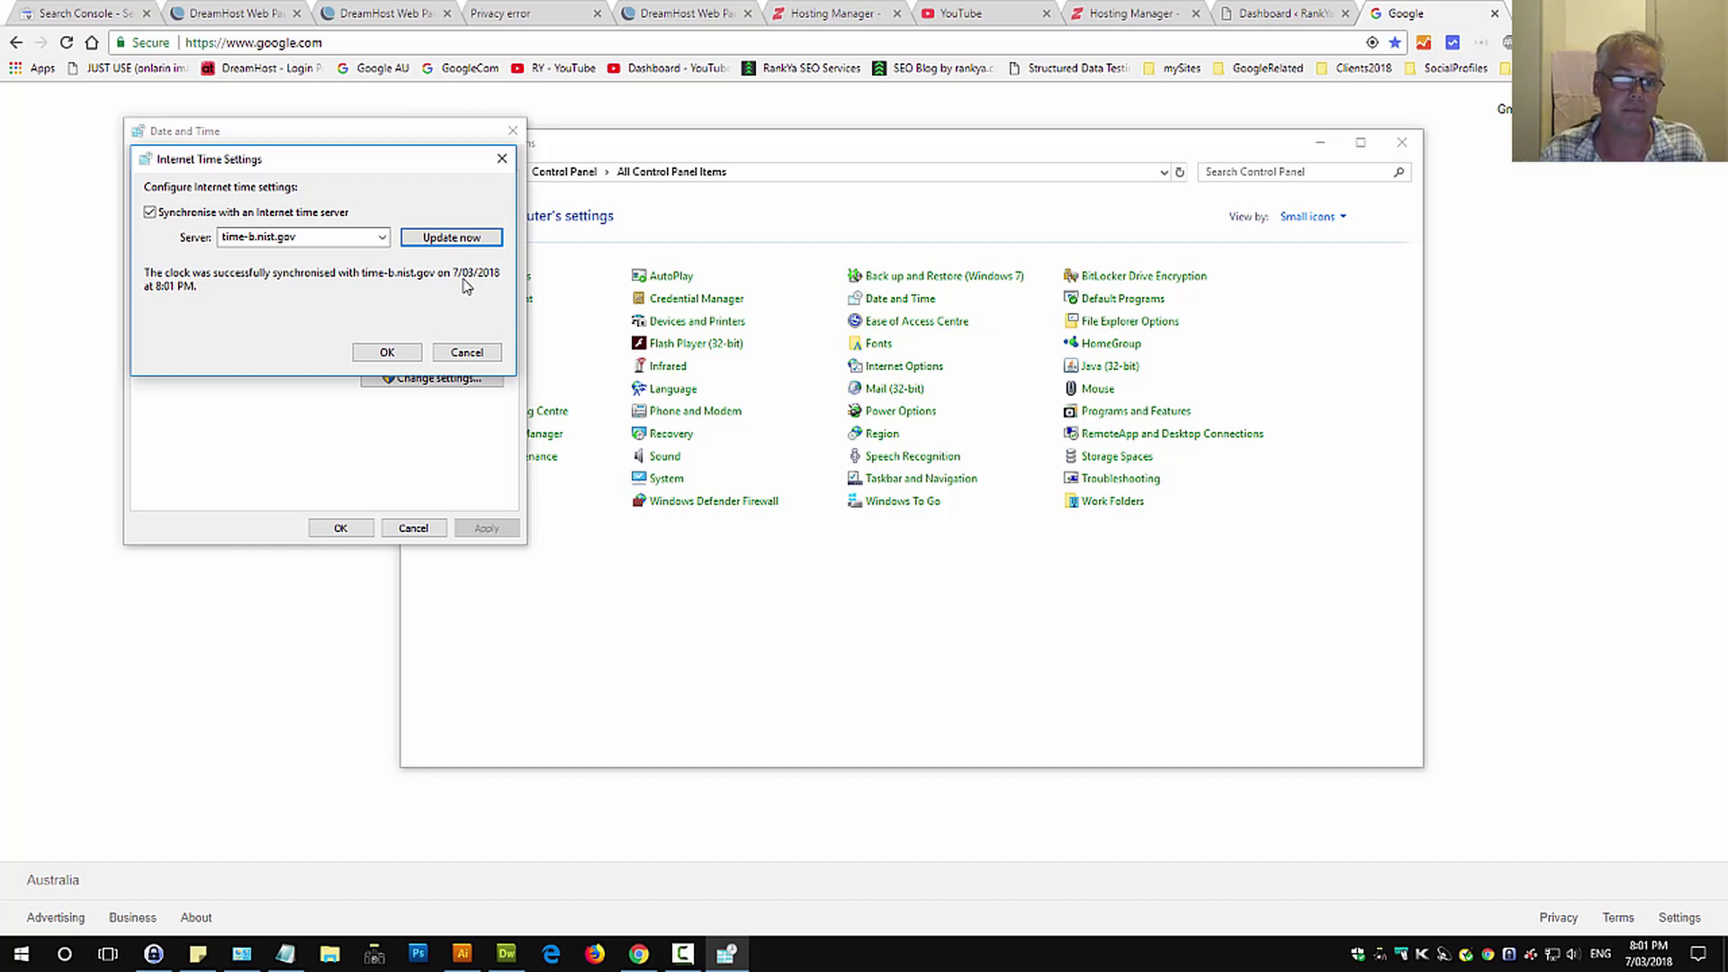
left_click(386, 352)
left_click(340, 528)
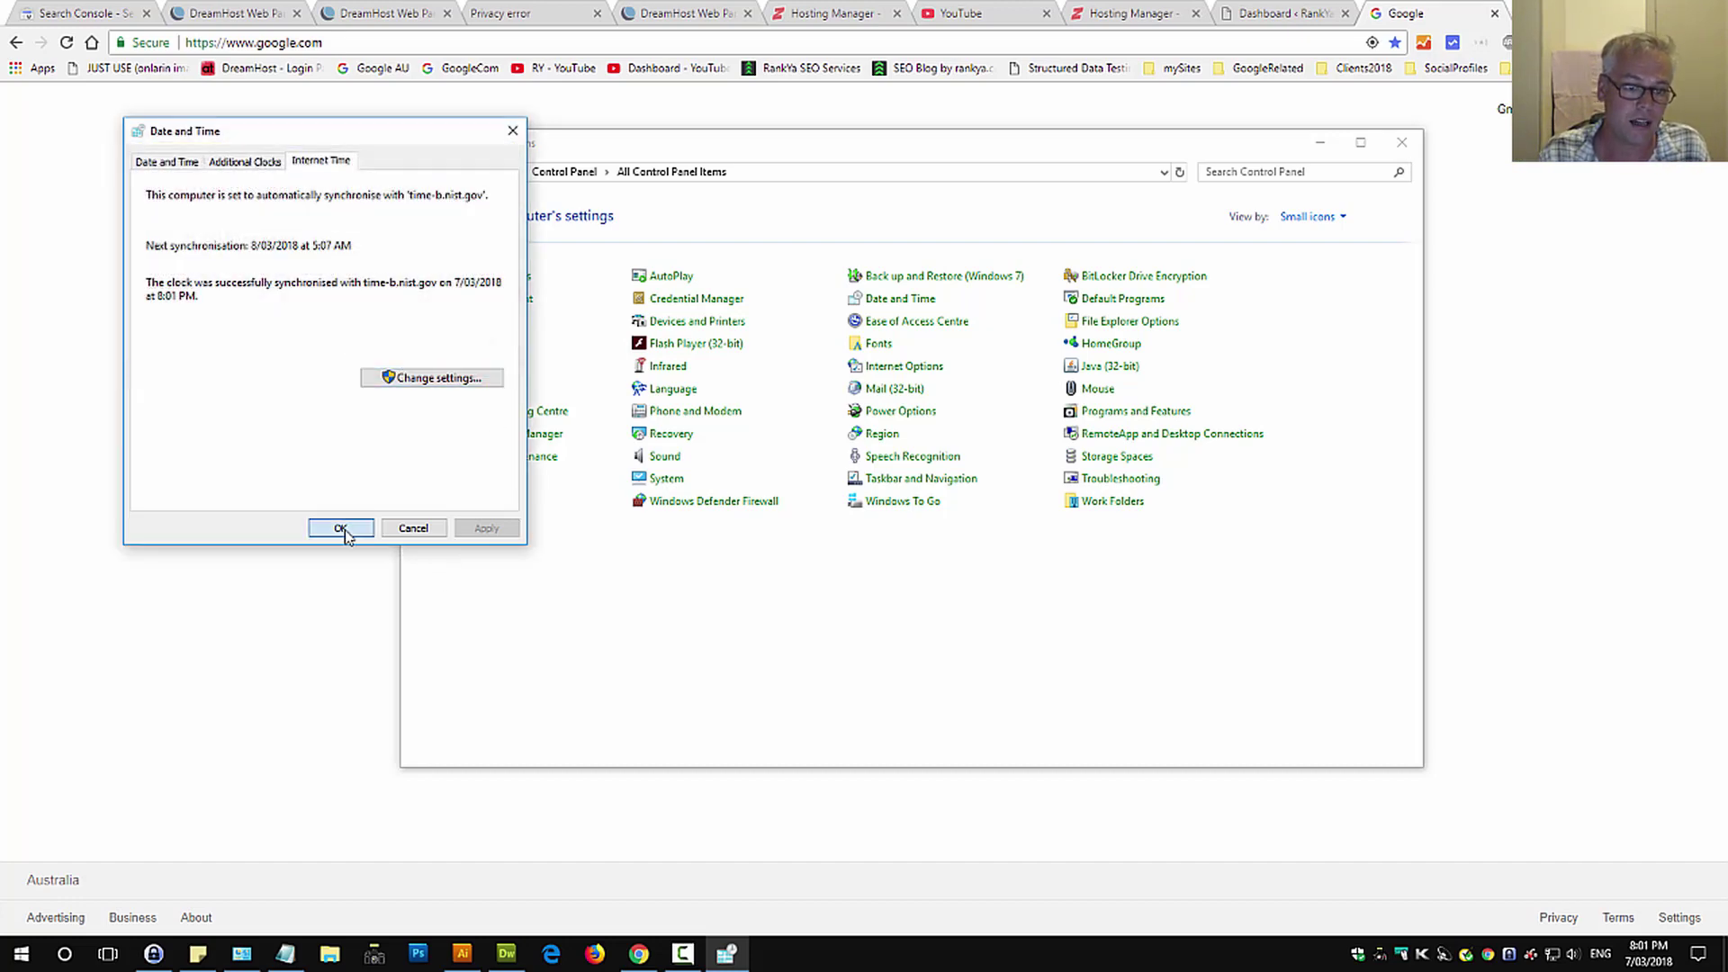
Close Control Panel, recheck the clock at 8:01 PM, and reload the Google homepage.
key("alt+F4")
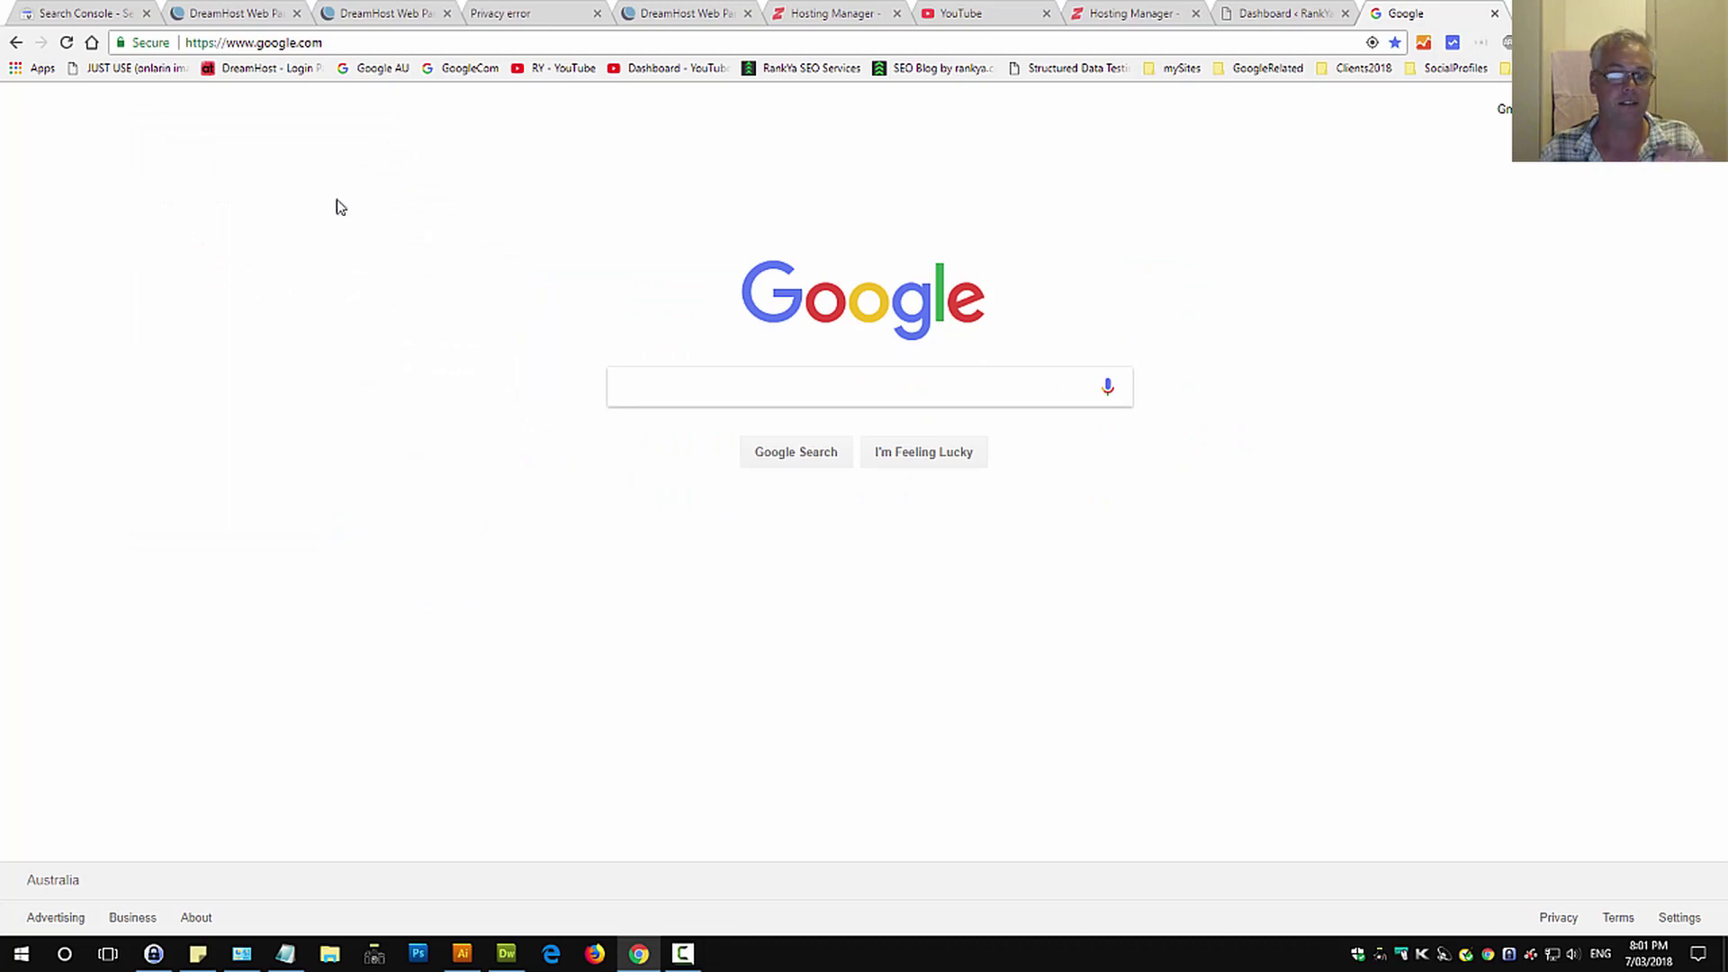
left_click(1650, 953)
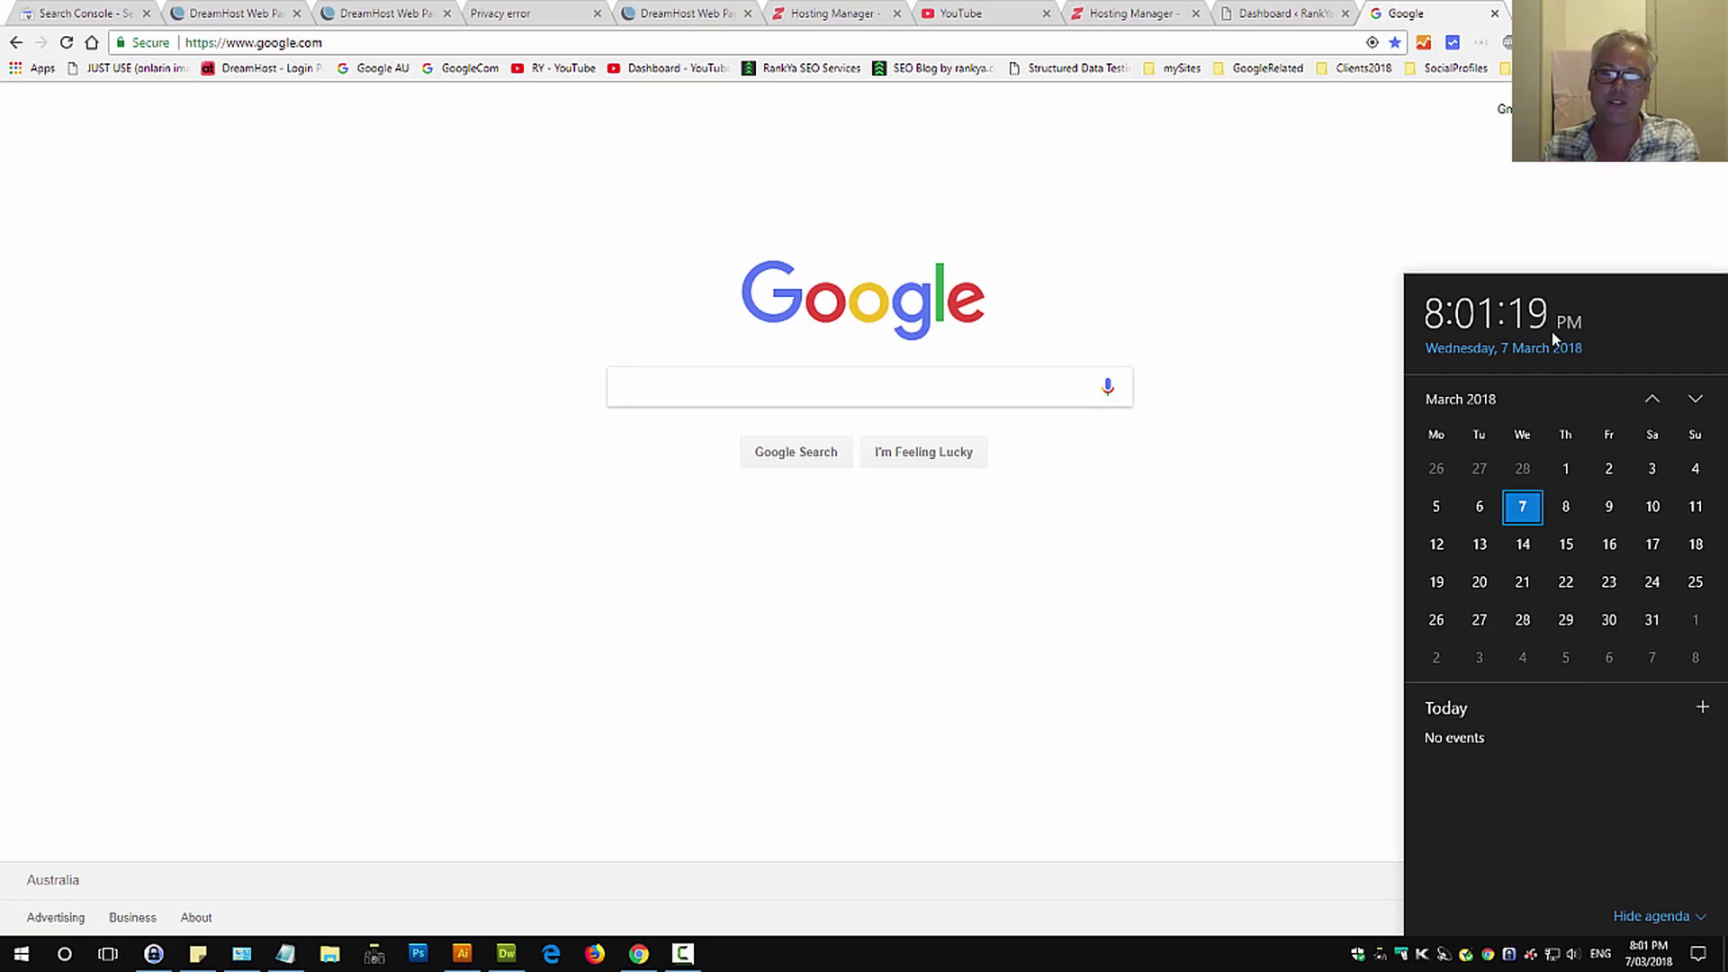
left_click(530, 300)
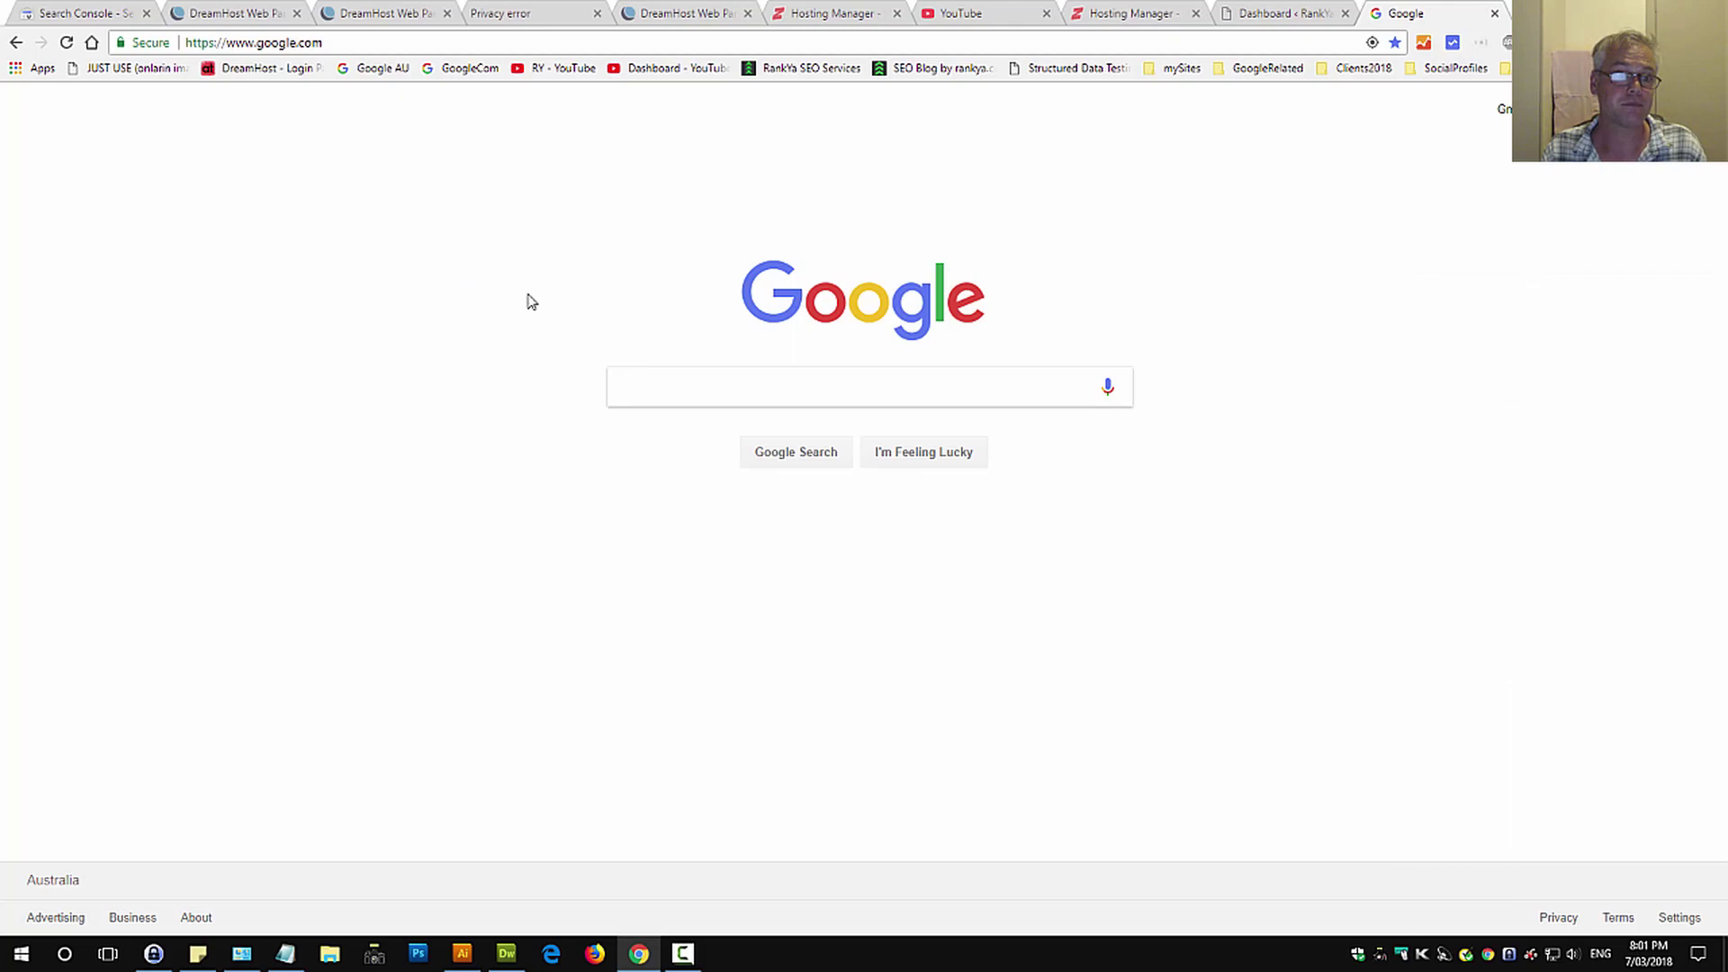
left_click(66, 42)
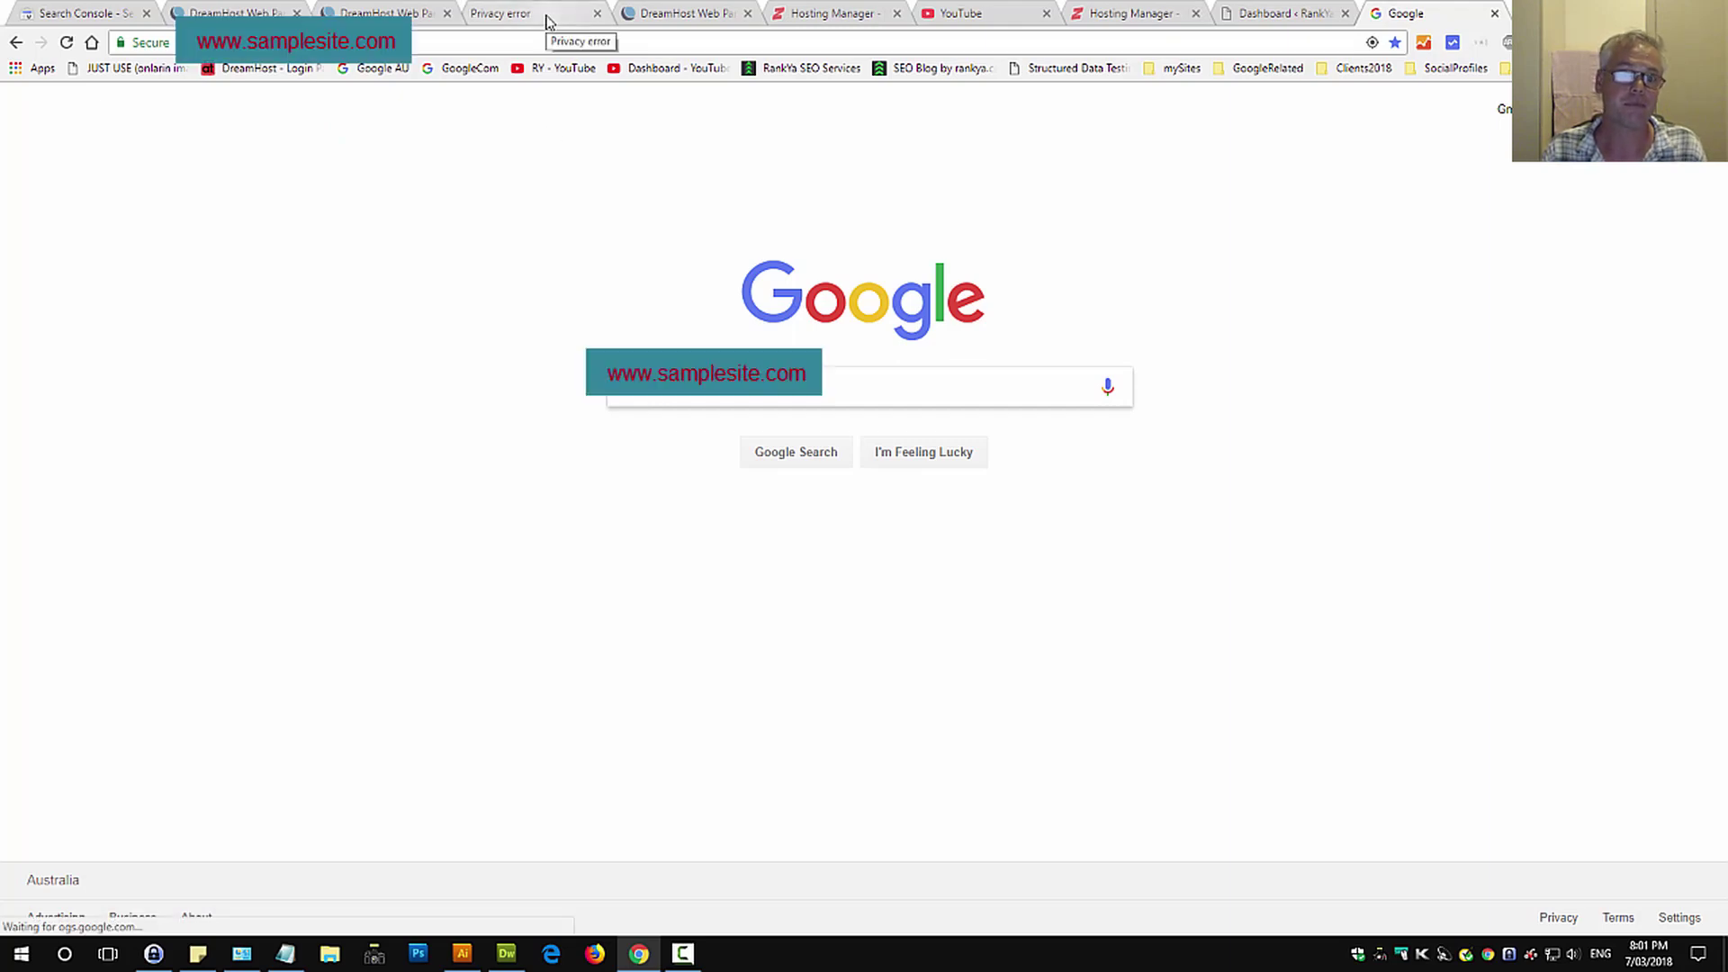
Highlight the BEGIN CERTIFICATE line on the privacy error page, then view Hosting Manager's SSL/TLS page.
left_click(547, 19)
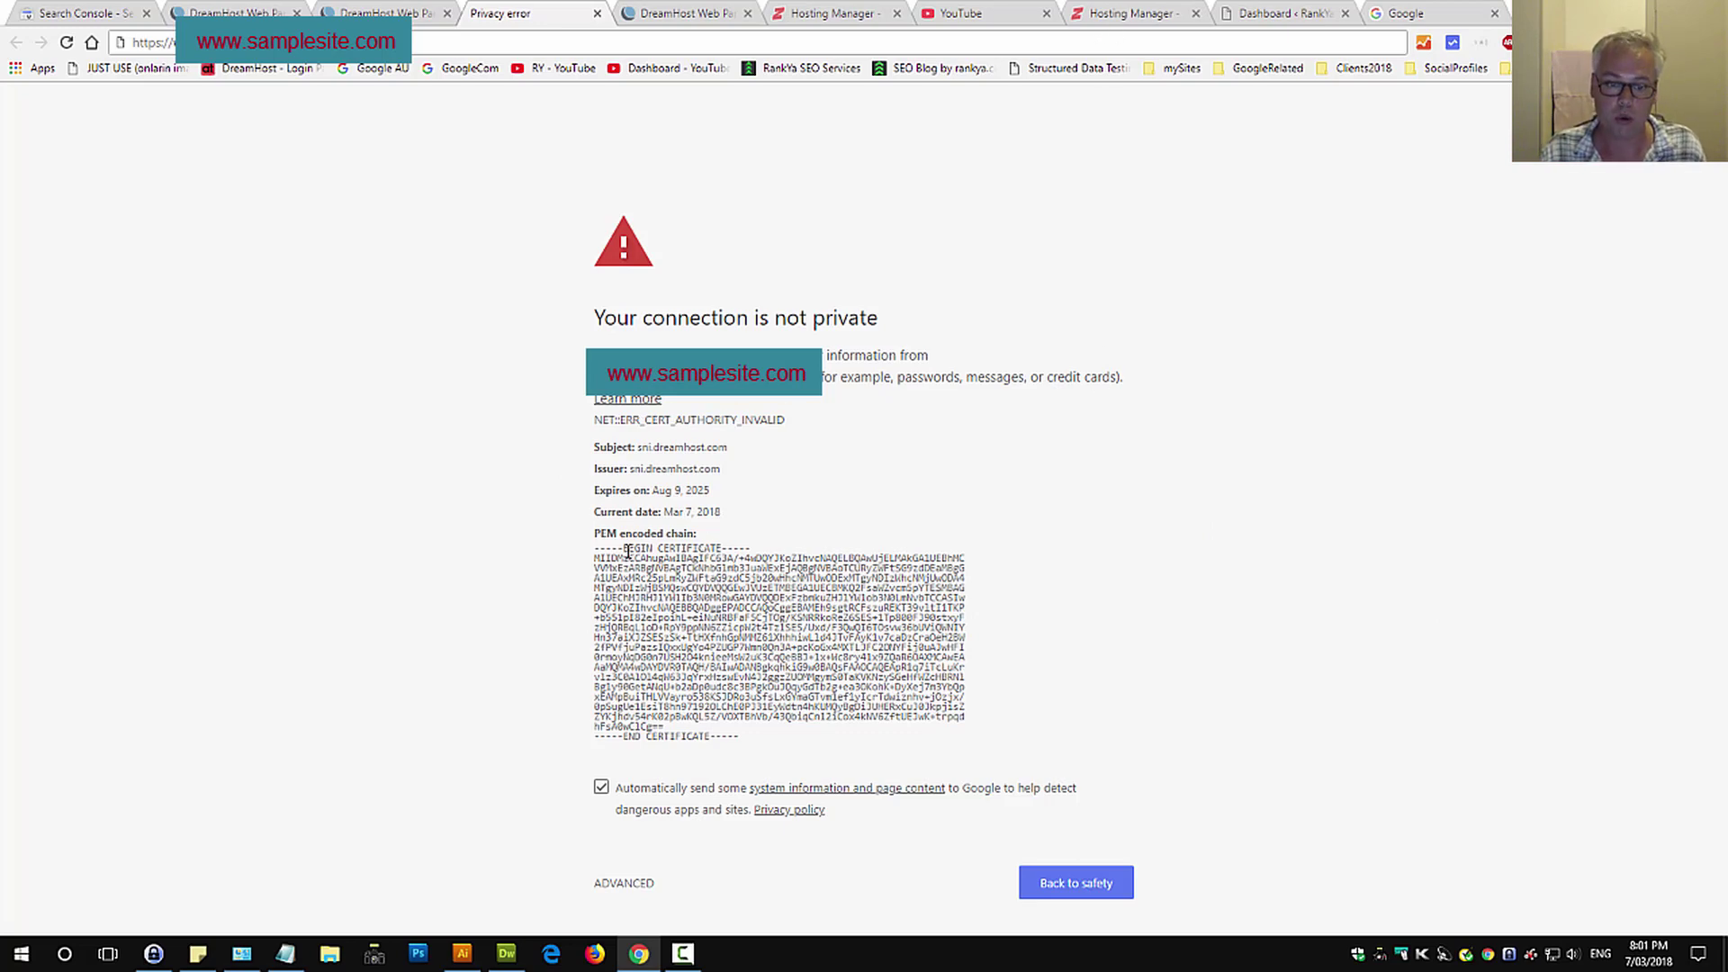
left_click_drag(625, 549, 736, 548)
left_click(666, 437)
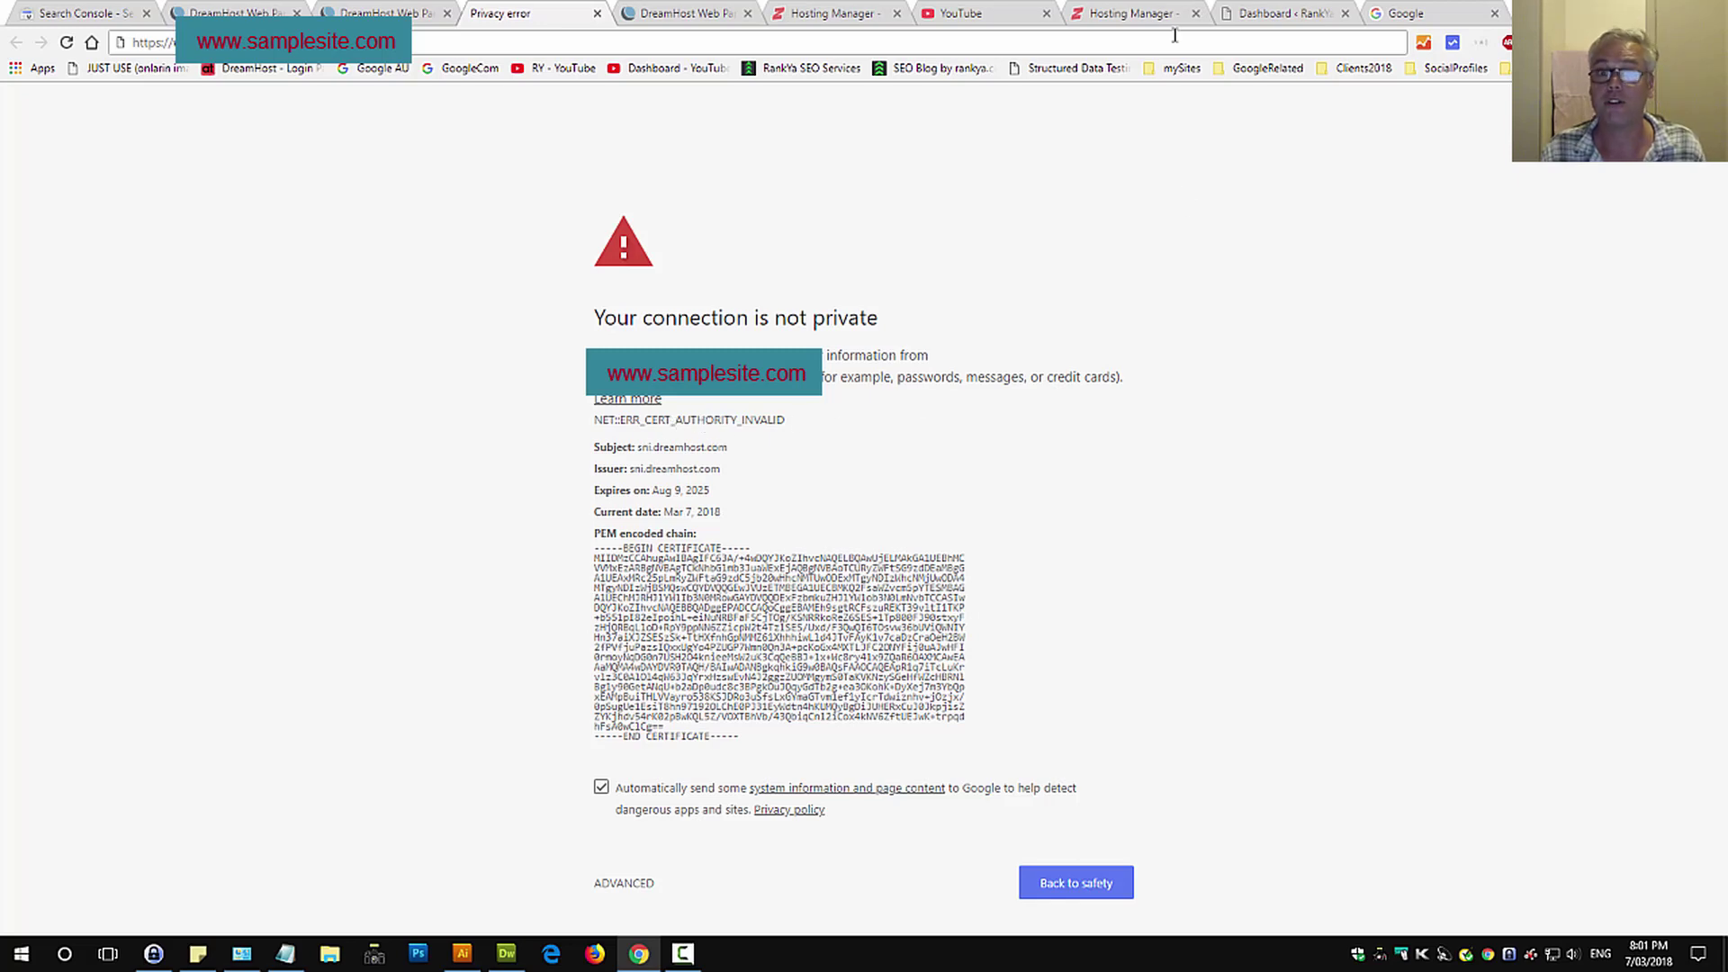
left_click(1134, 14)
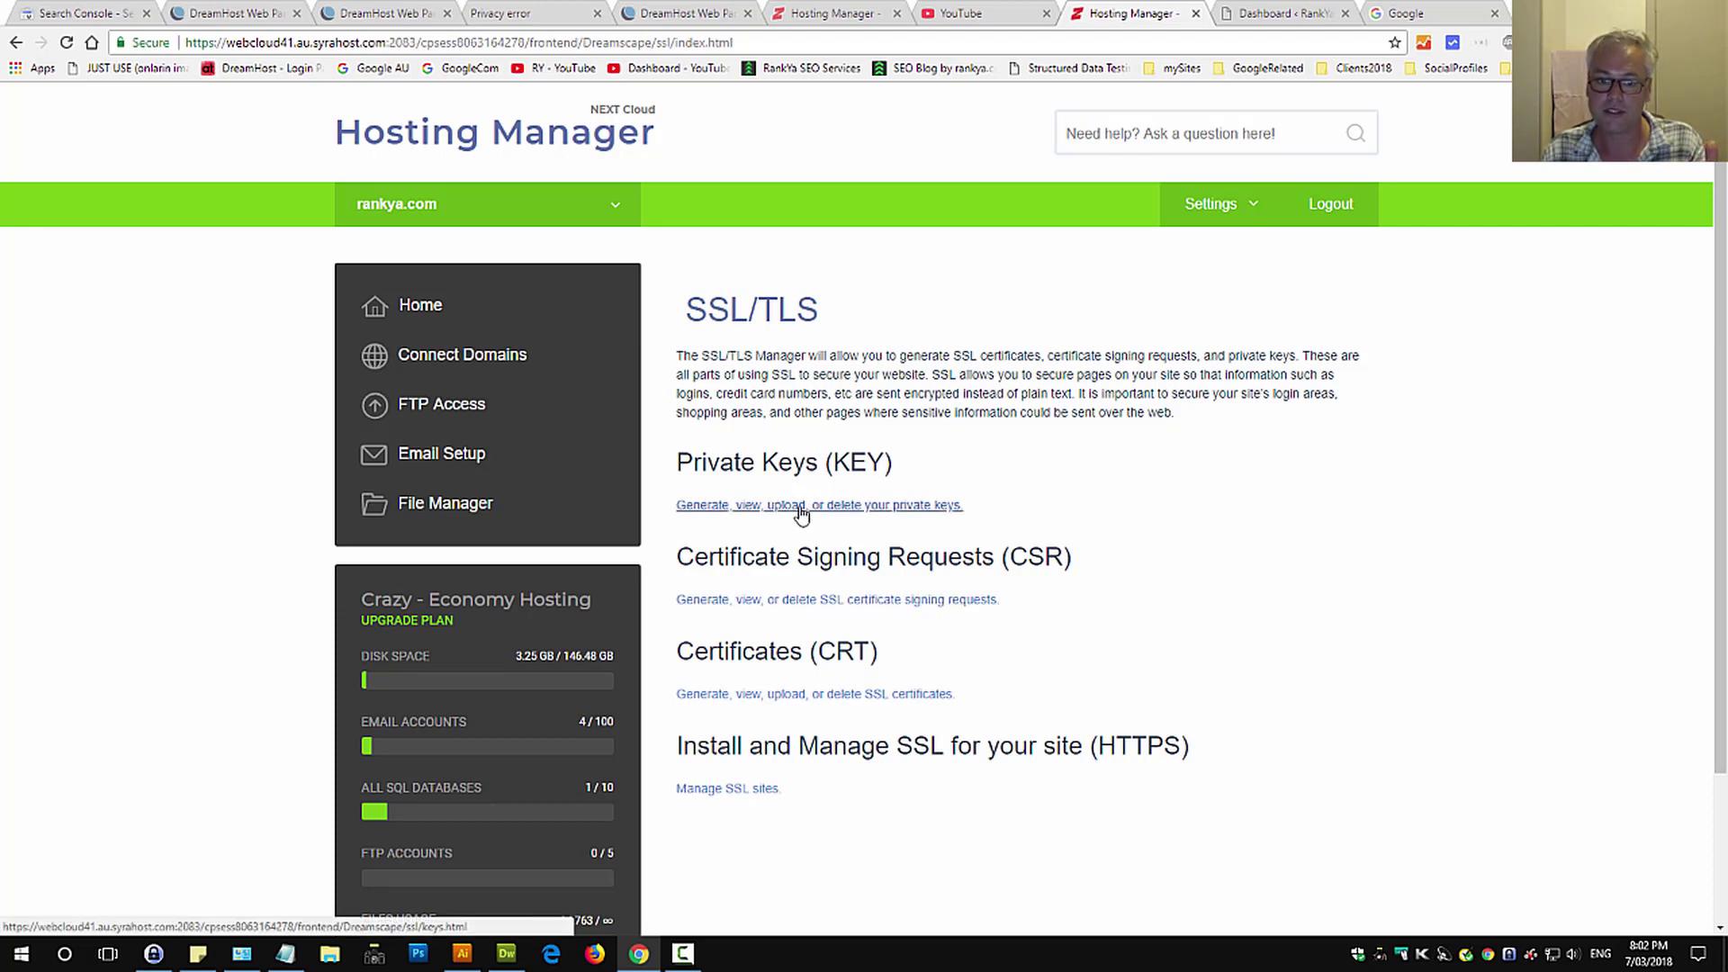
View and copy the 10/7/15 private key's encoded text, then return to the privacy error tab.
left_click(803, 511)
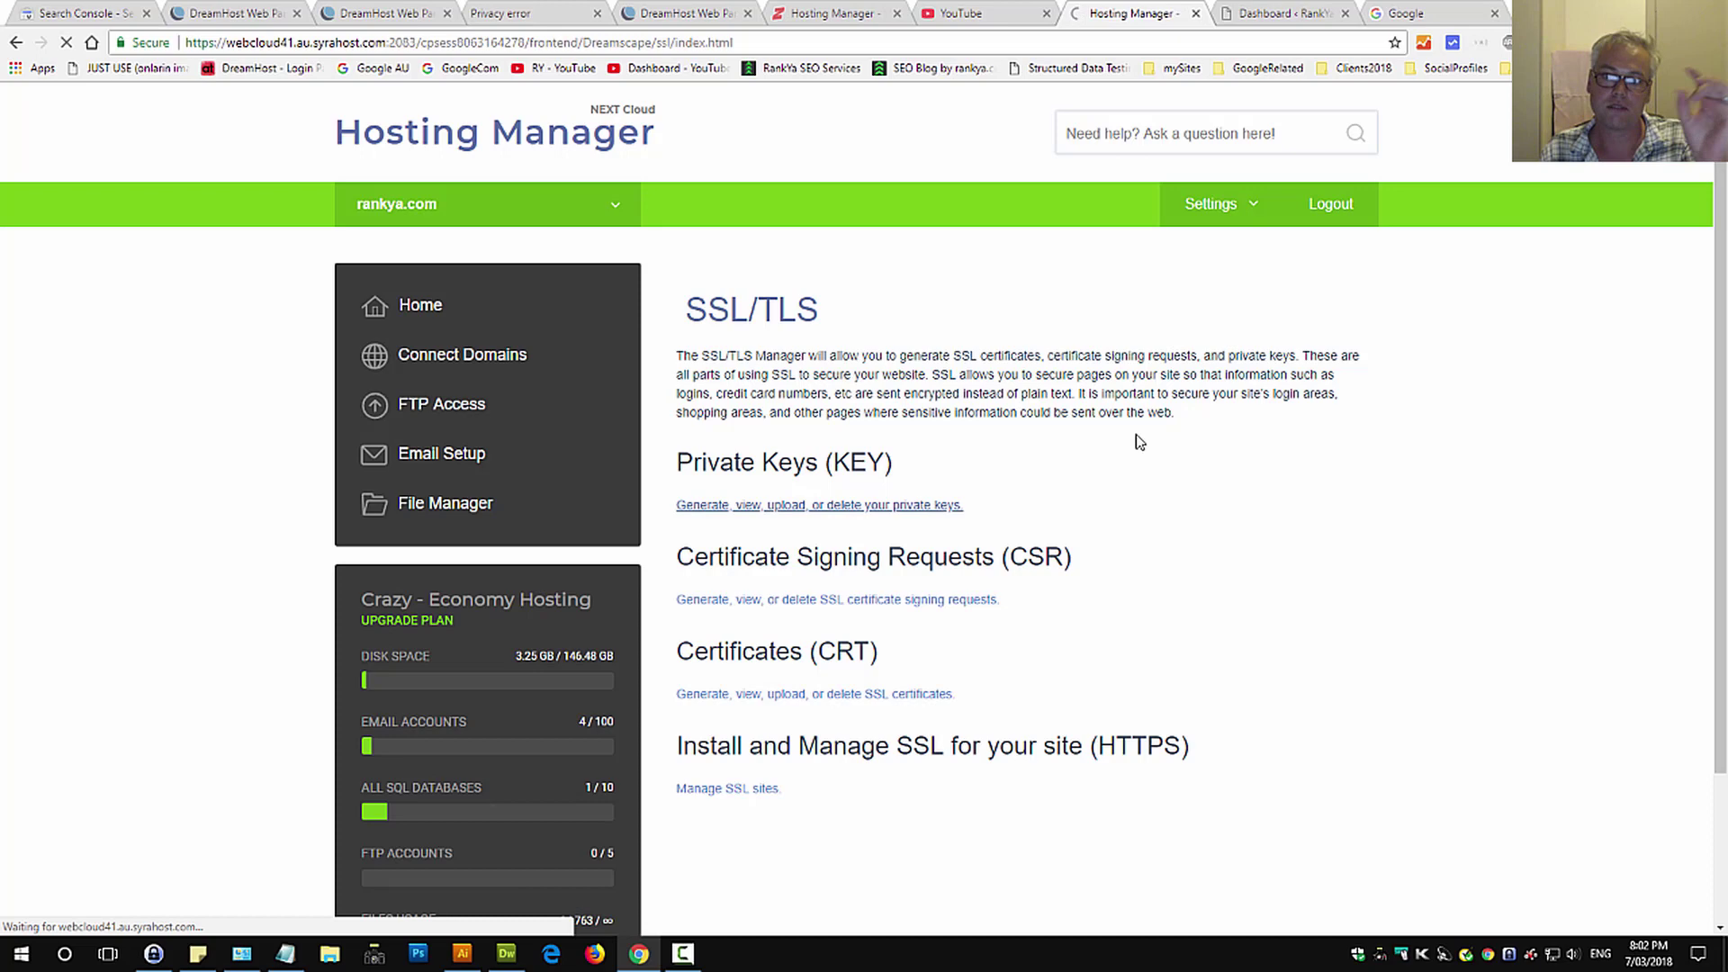
scroll(1139, 442, "down", 3)
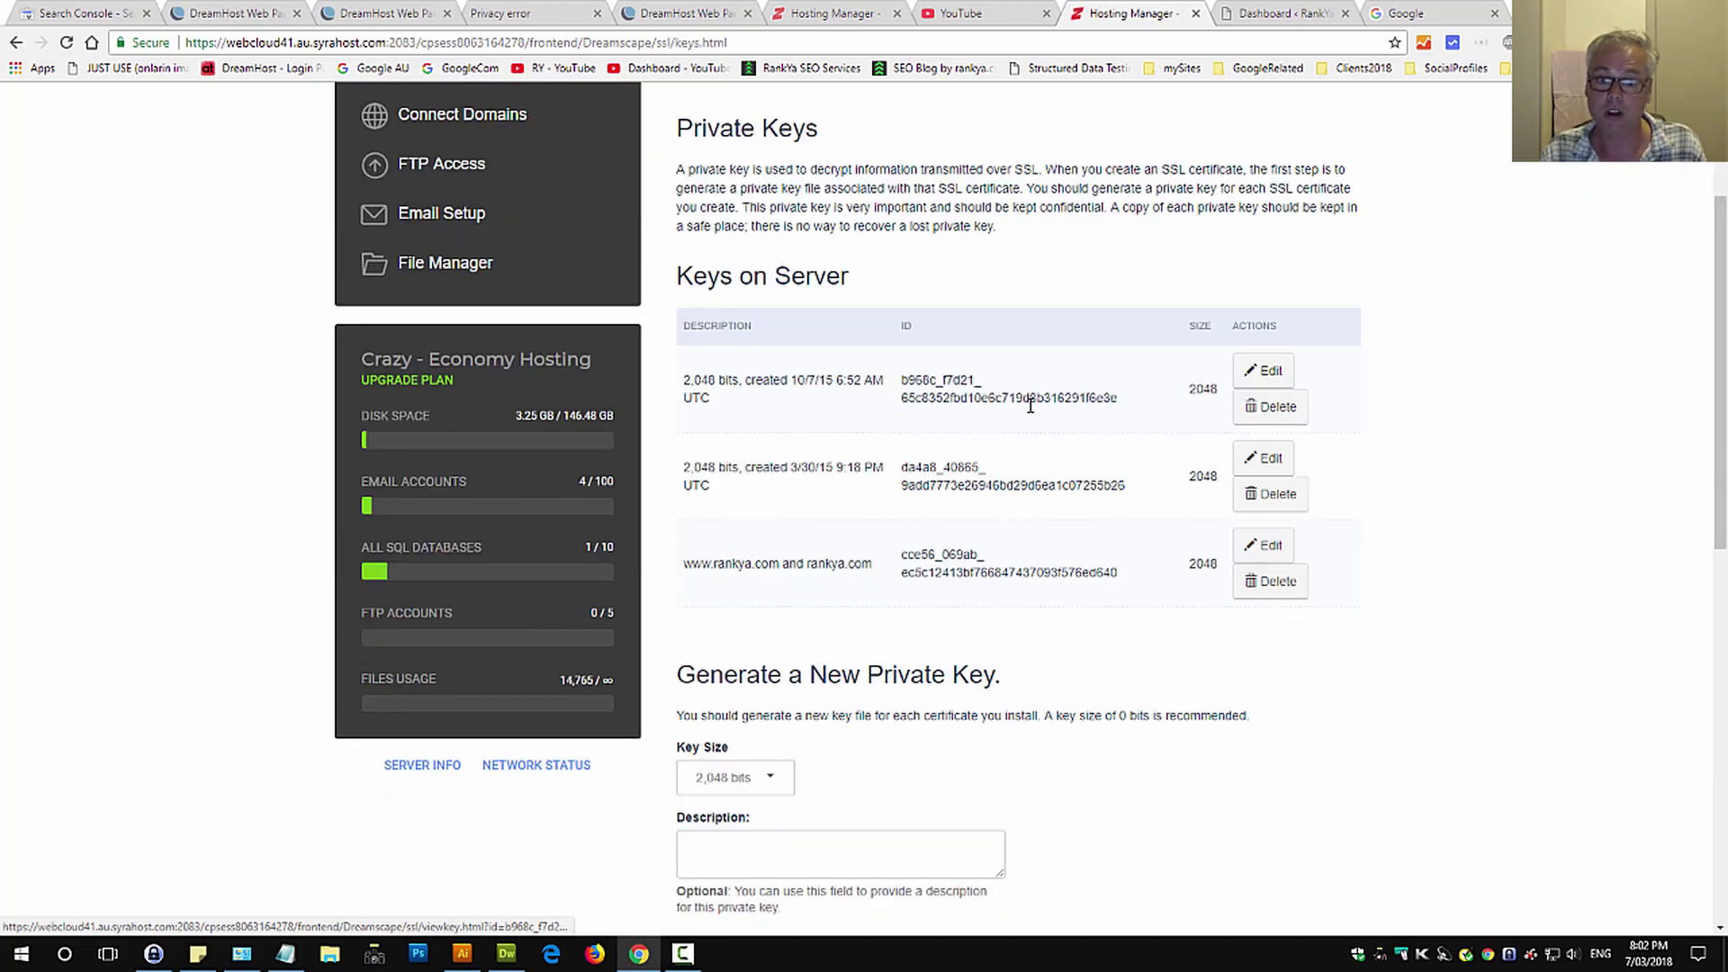
left_click(1262, 370)
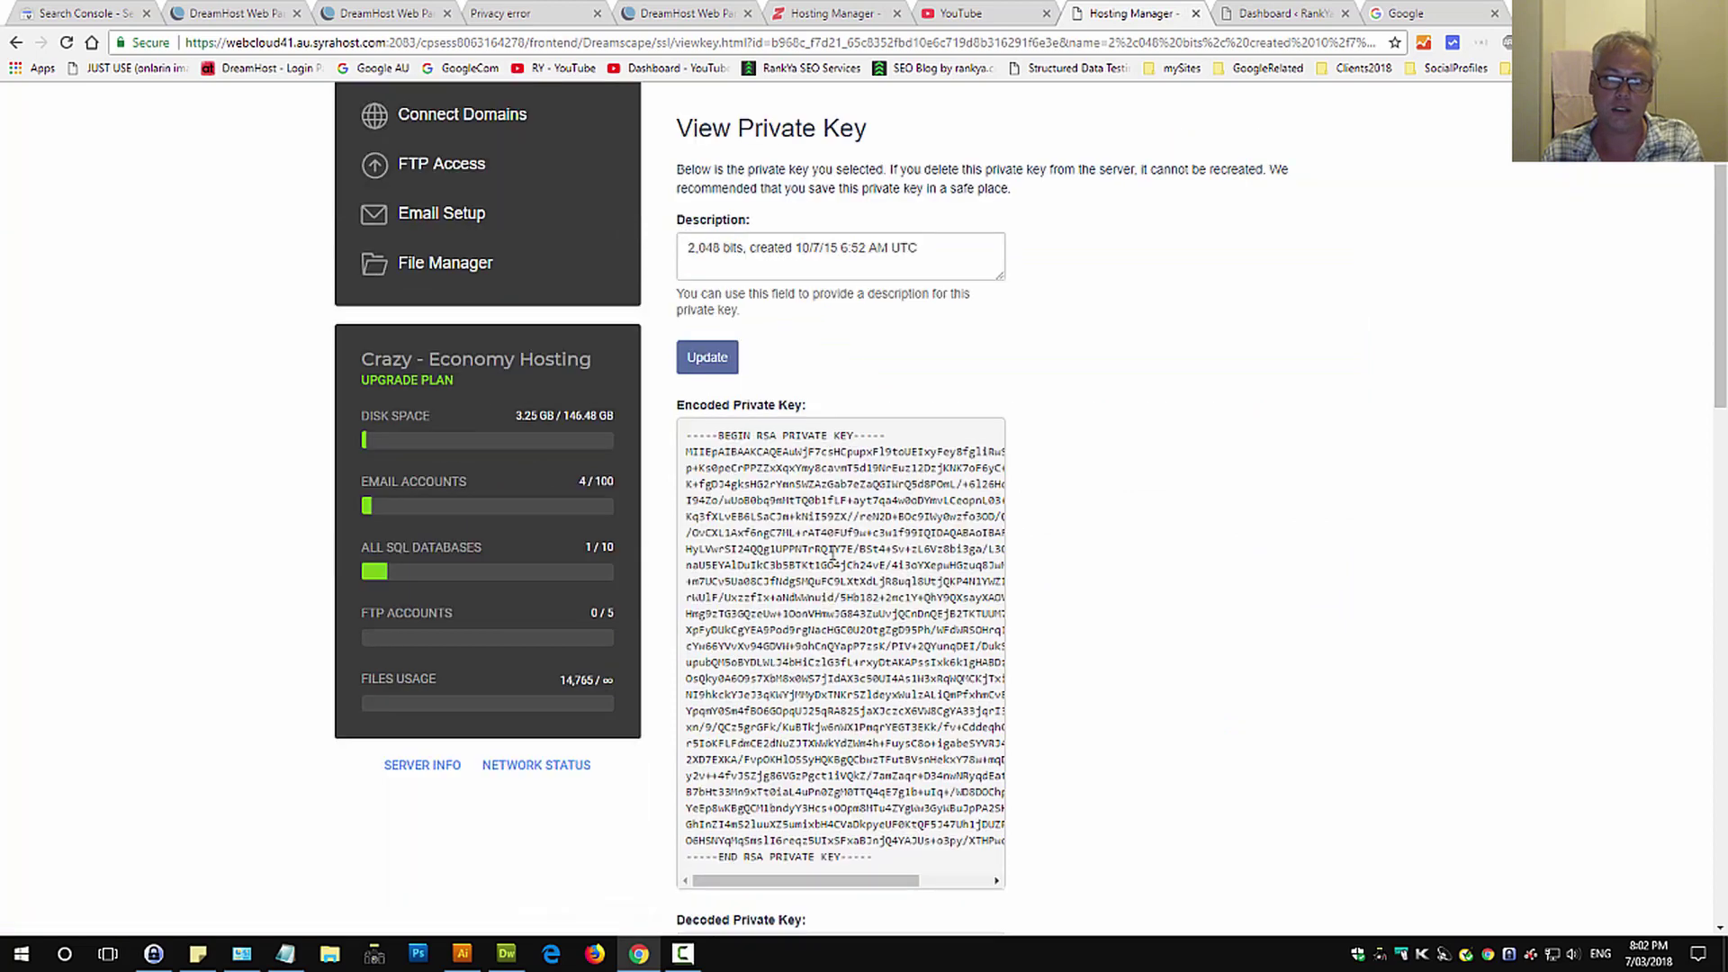
left_click_drag(724, 435, 999, 895)
key("ctrl+c")
left_click(1146, 687)
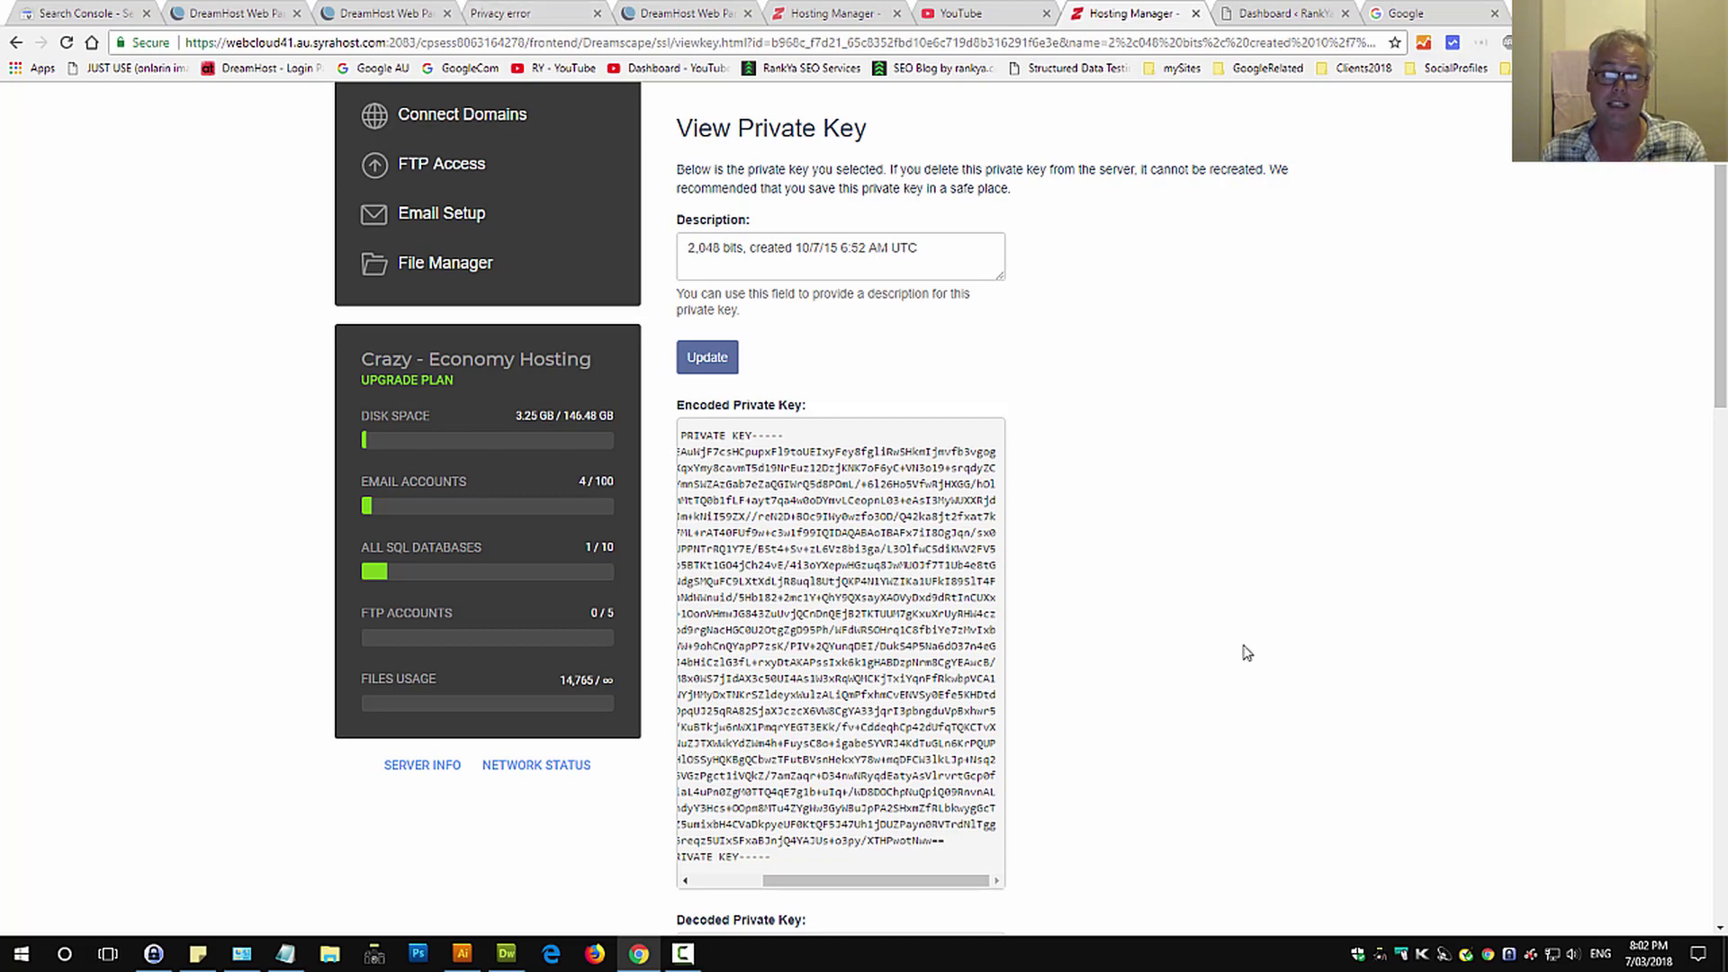
left_click(527, 13)
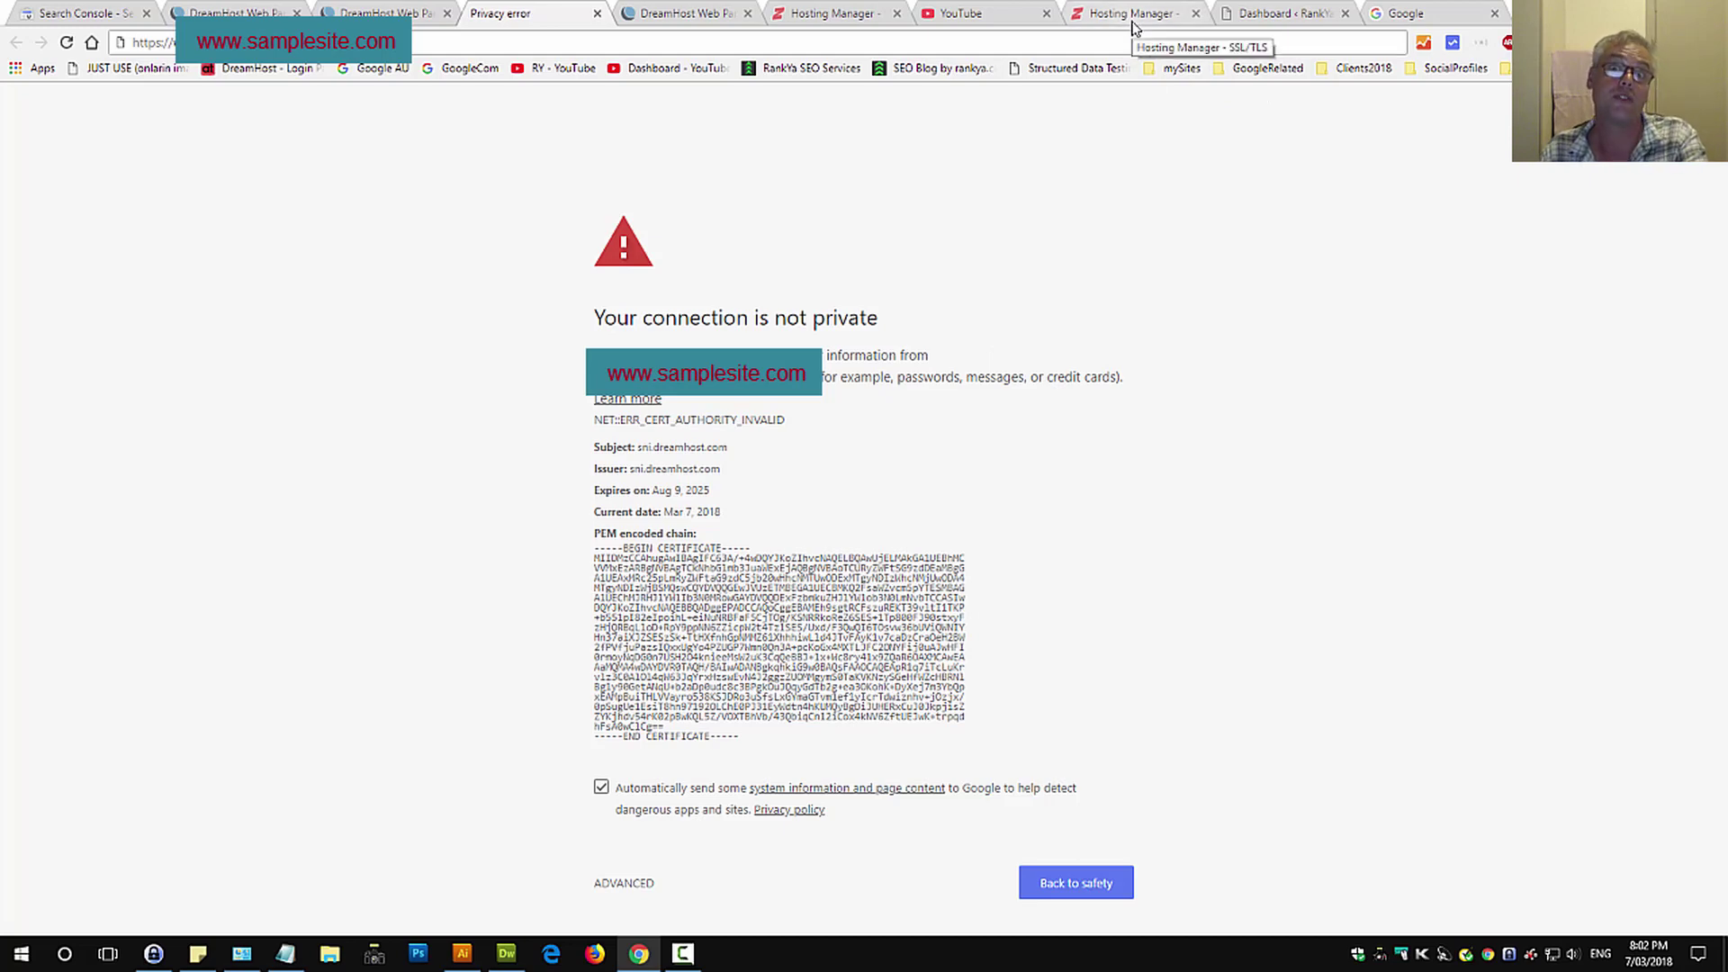
left_click(1132, 13)
scroll(1317, 422, "up", 3)
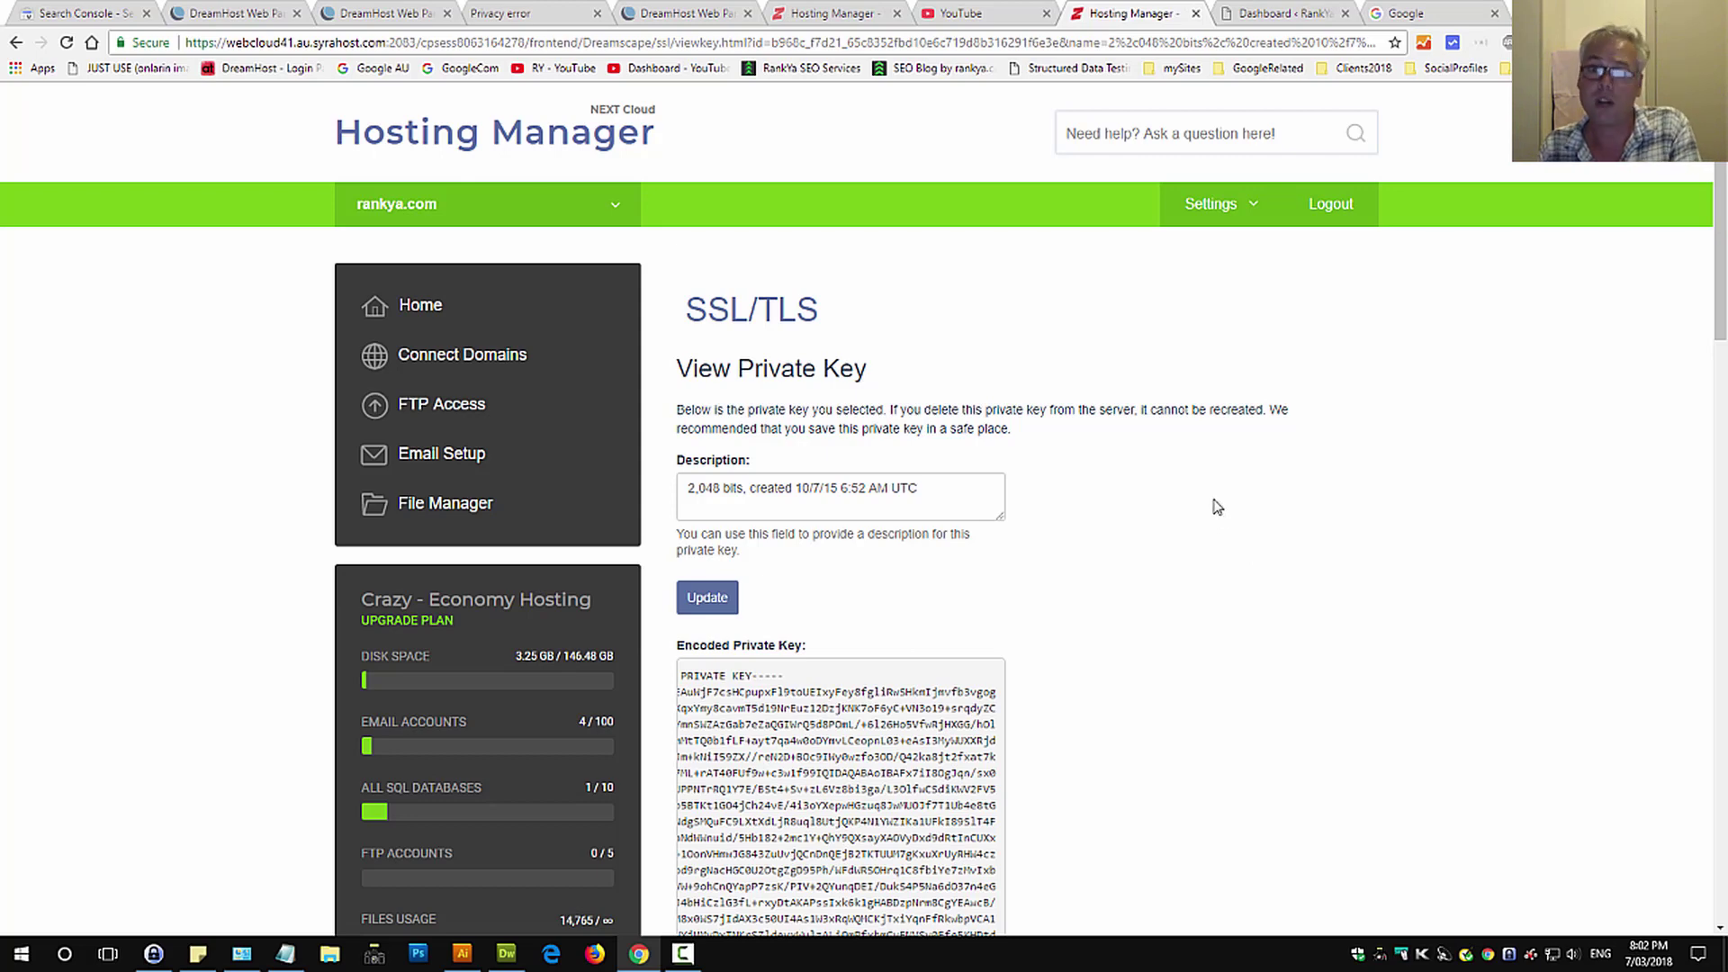
left_click(1658, 960)
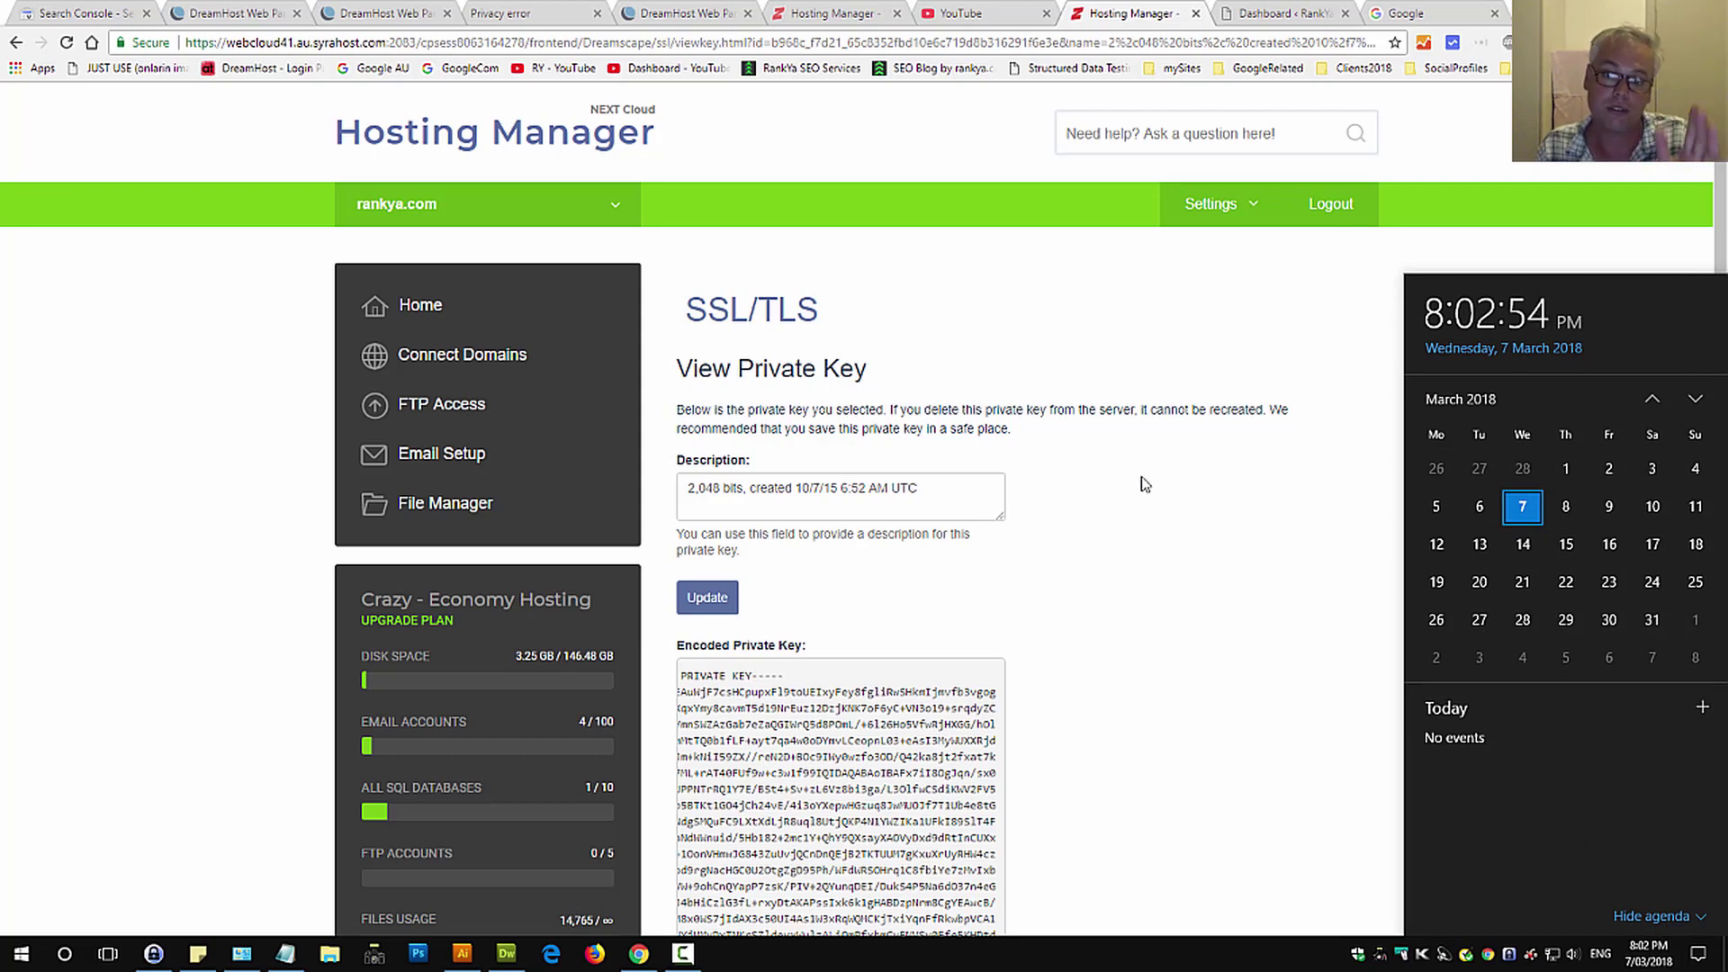
left_click(1270, 491)
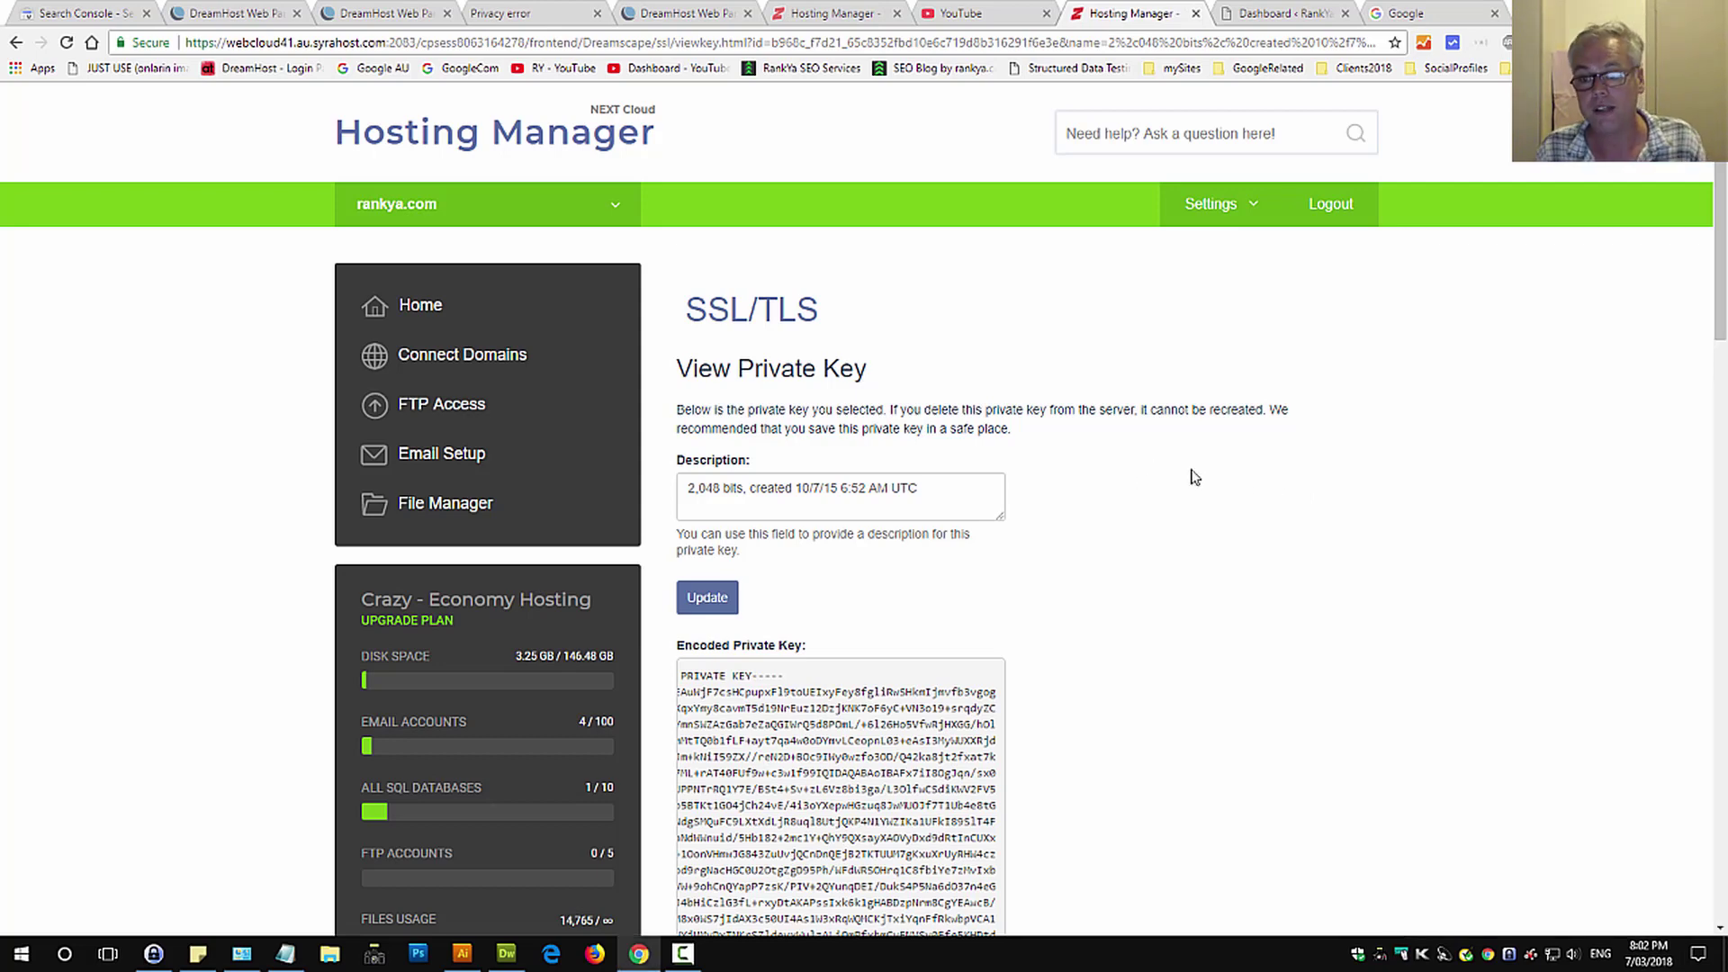
left_click(1658, 955)
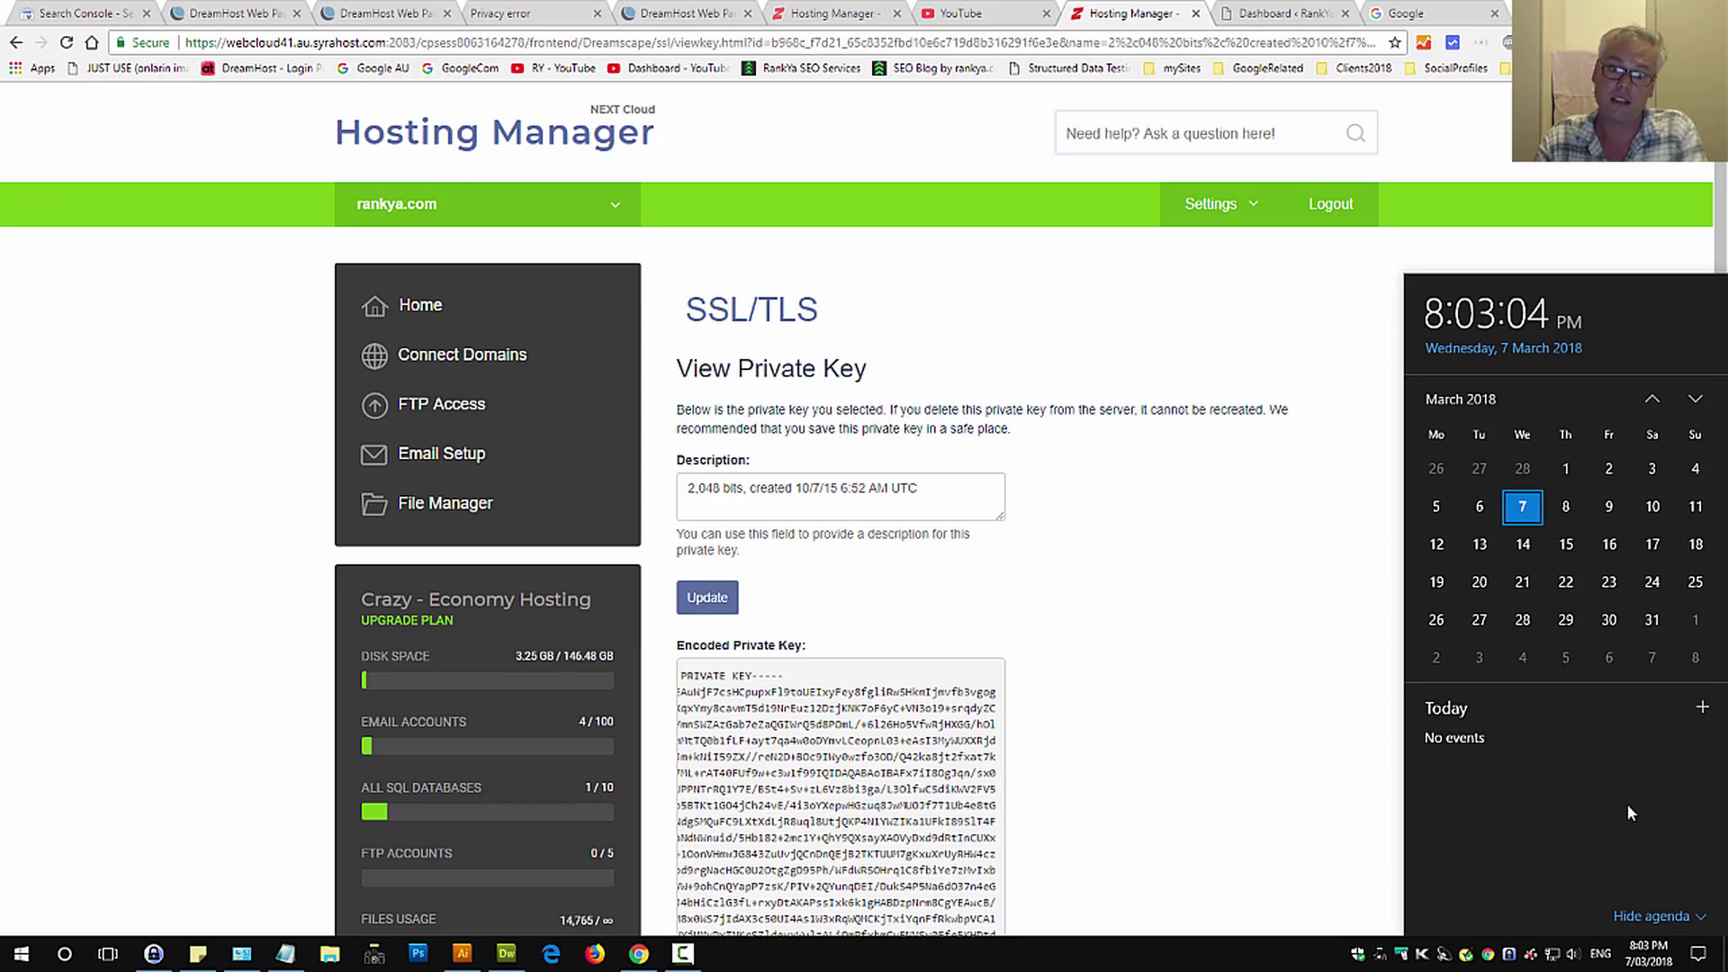
left_click(1207, 541)
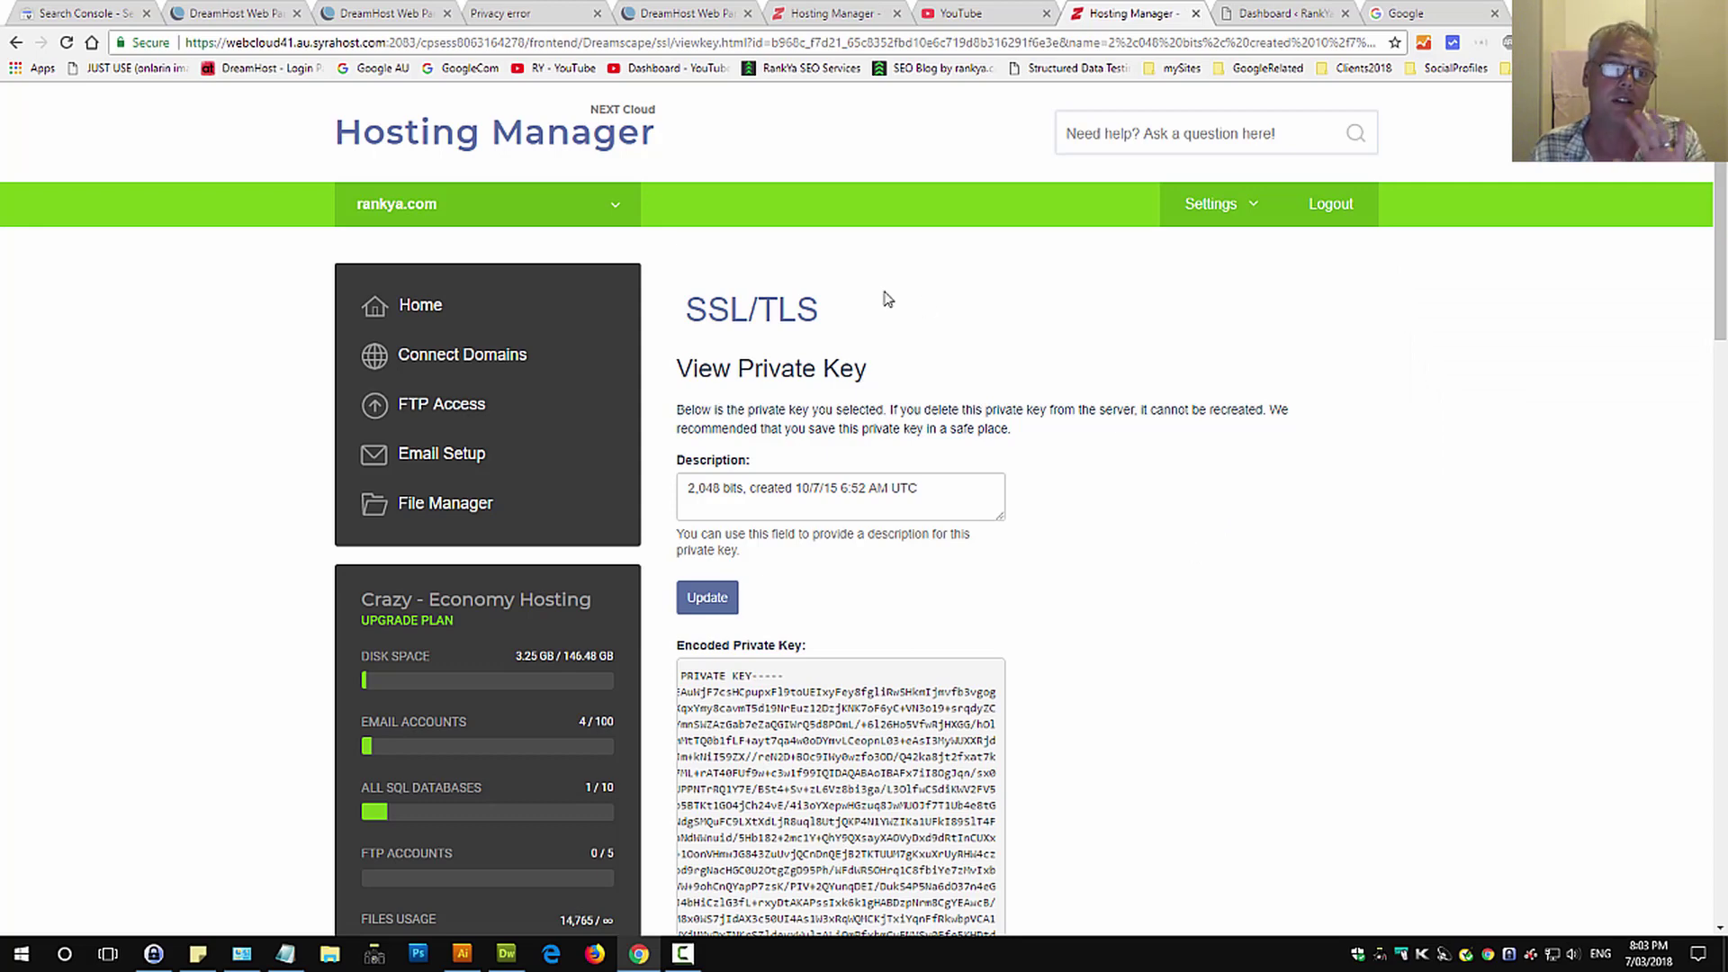
left_click(513, 13)
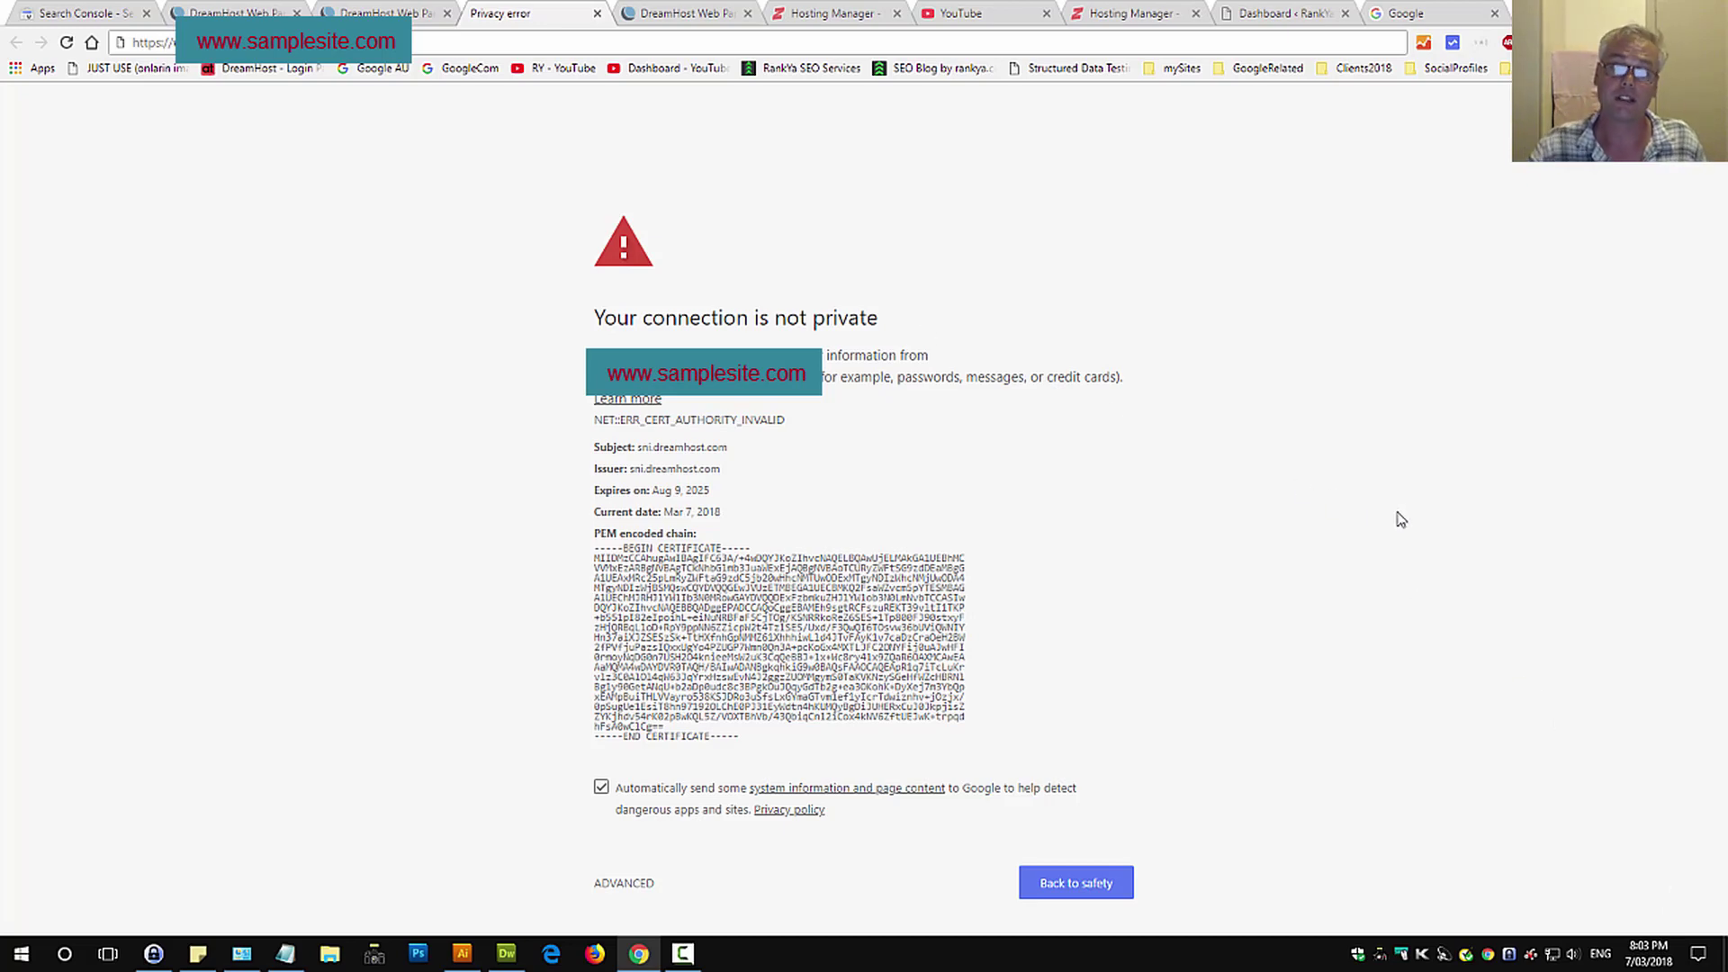
From the Google tab, open the RankYa YouTube channel bookmark in a new tab.
left_click(1428, 13)
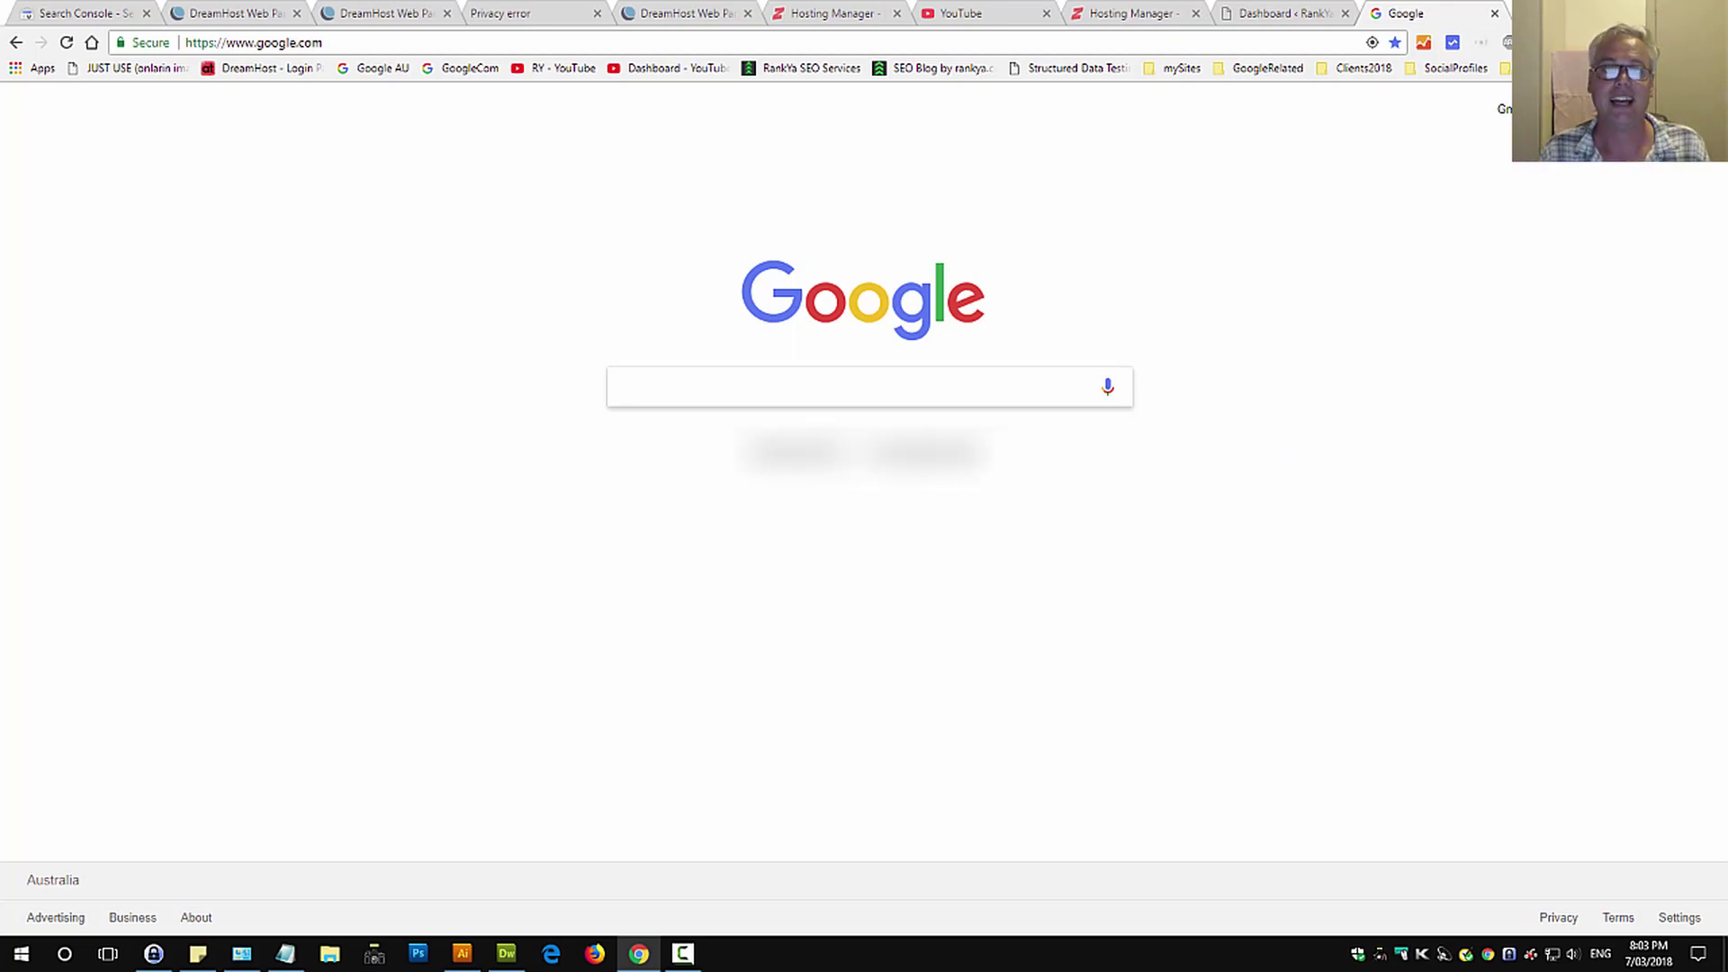
key("ctrl+t")
left_click(564, 67)
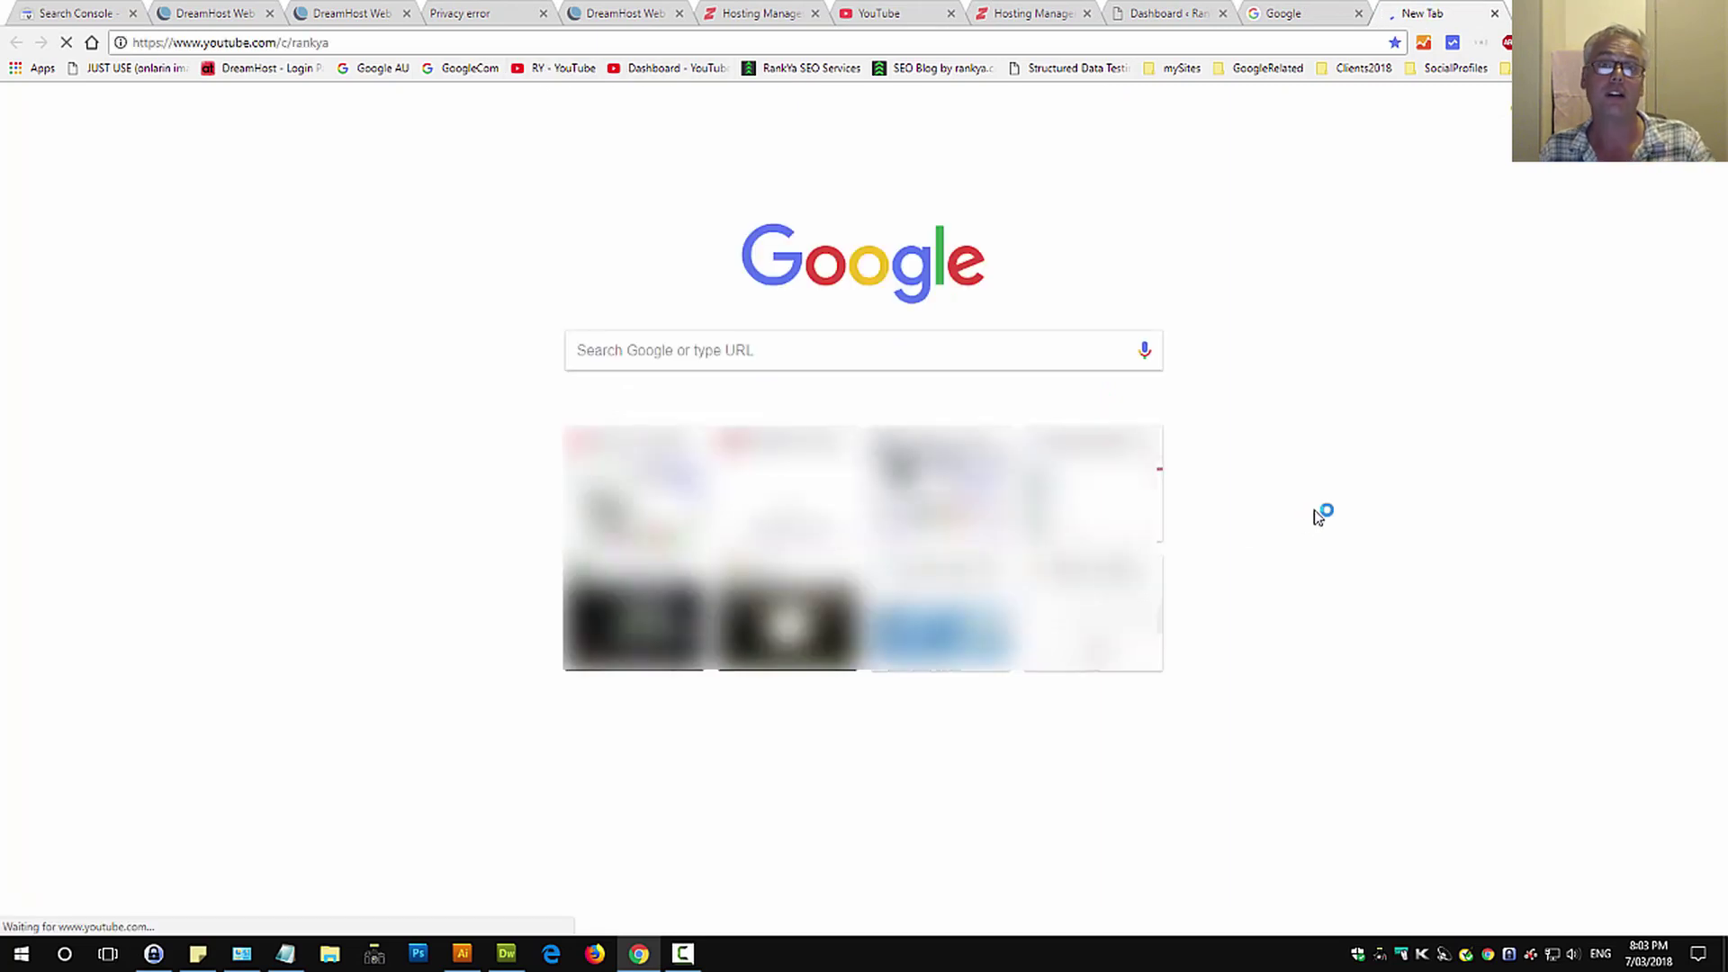